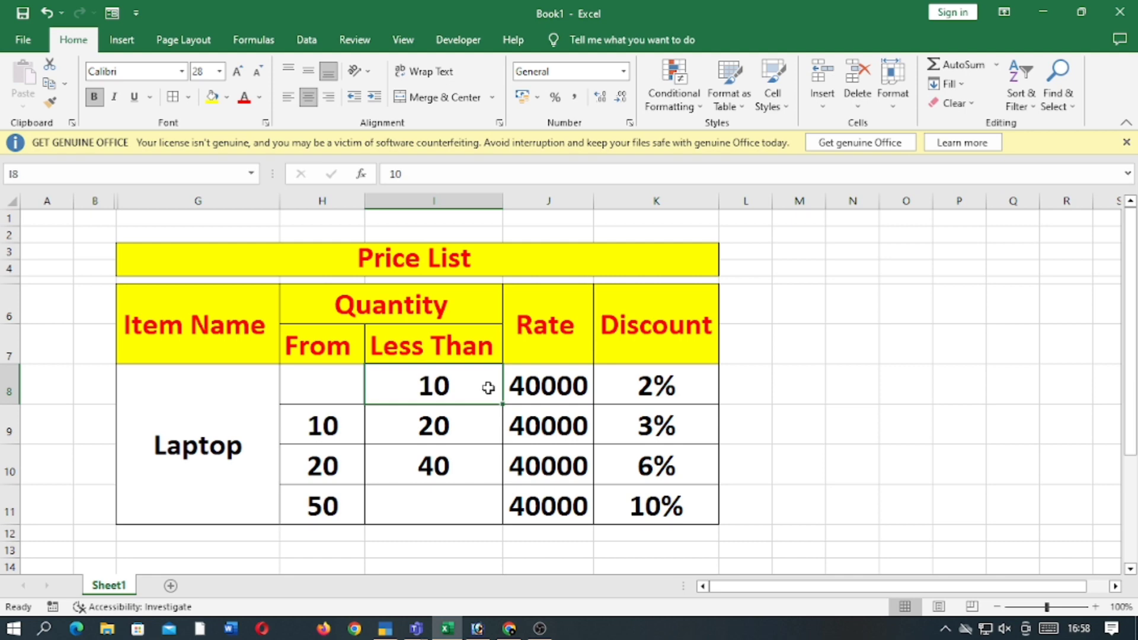
# Switch to TallyPrime and create a new company named The Education Zone Palash with the default details
pyautogui.click(1043, 12)
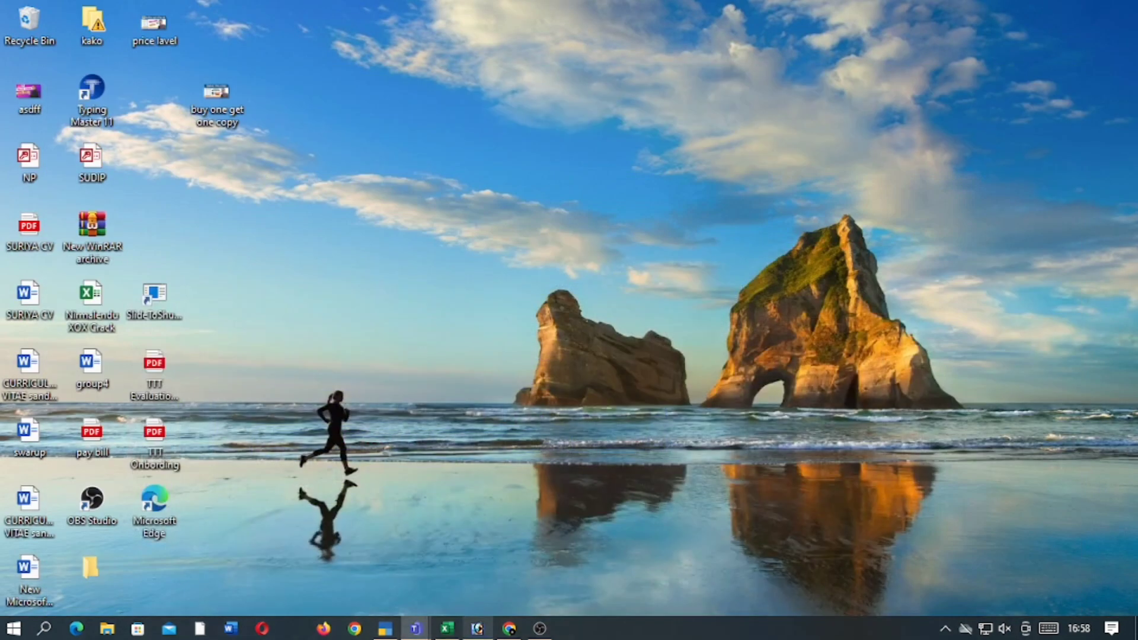
pyautogui.click(385, 628)
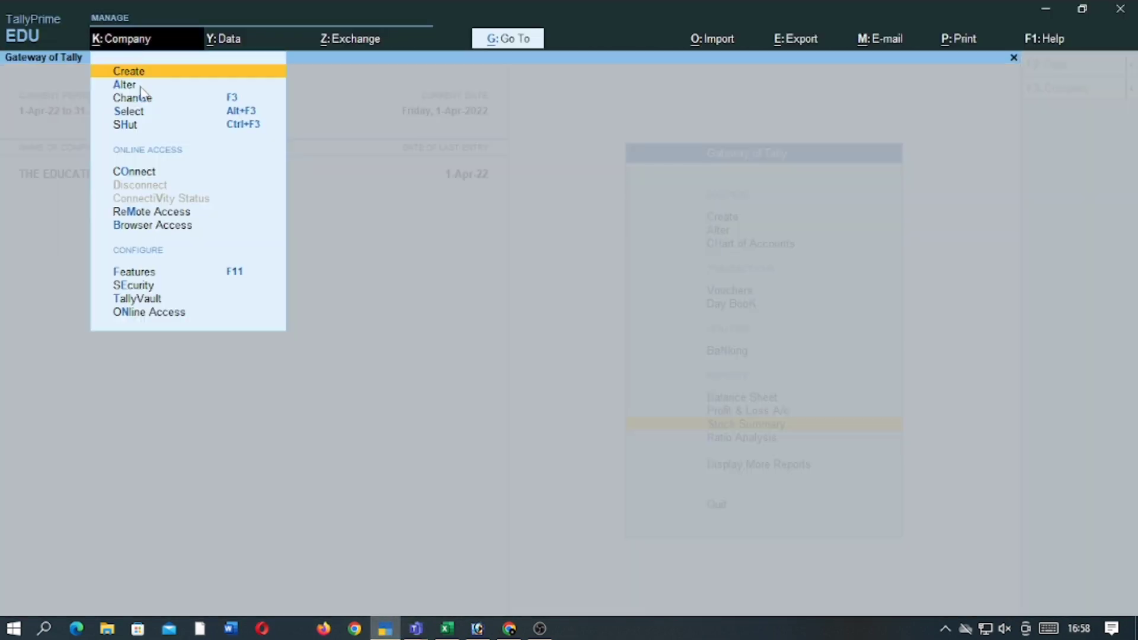
pyautogui.click(128, 40)
pyautogui.click(147, 74)
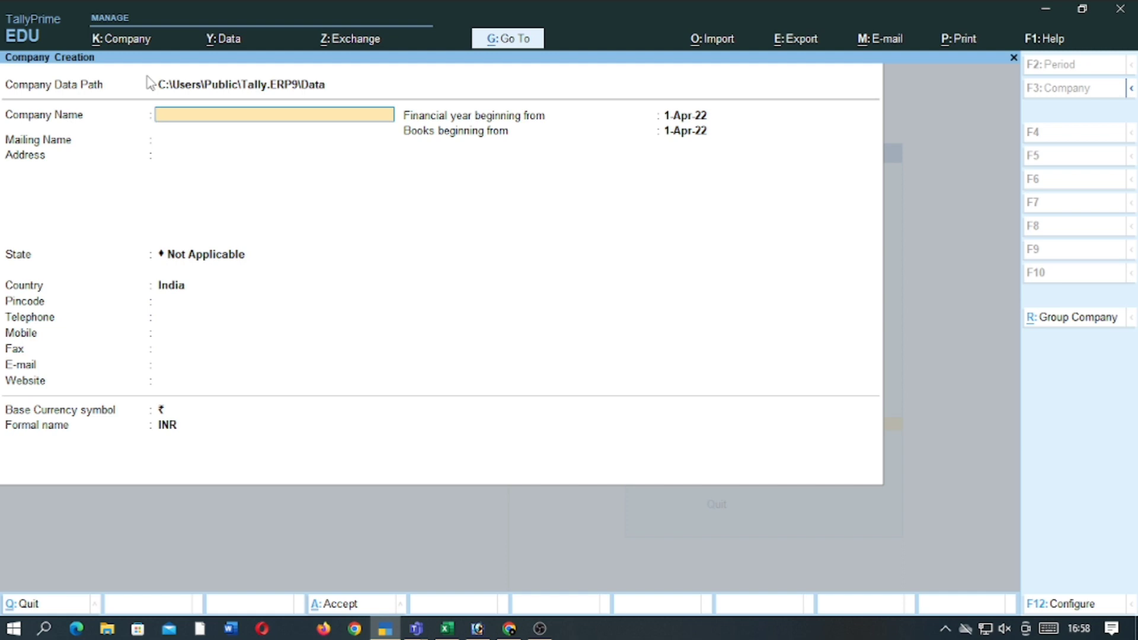
pyautogui.write('The Education Zone Palash')
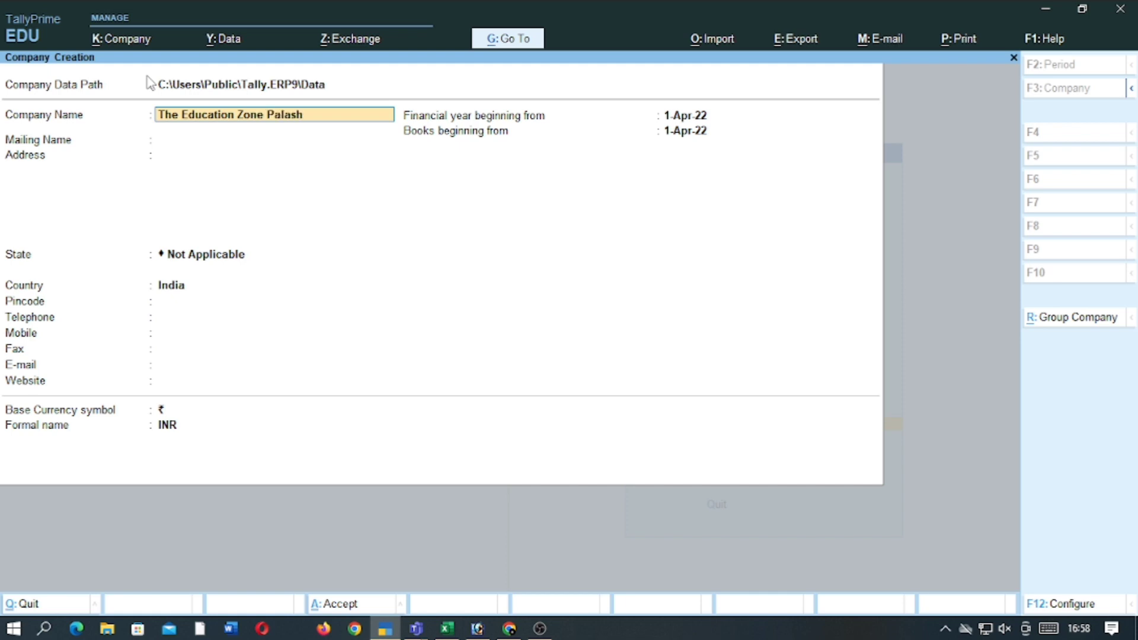
pyautogui.press('Return')
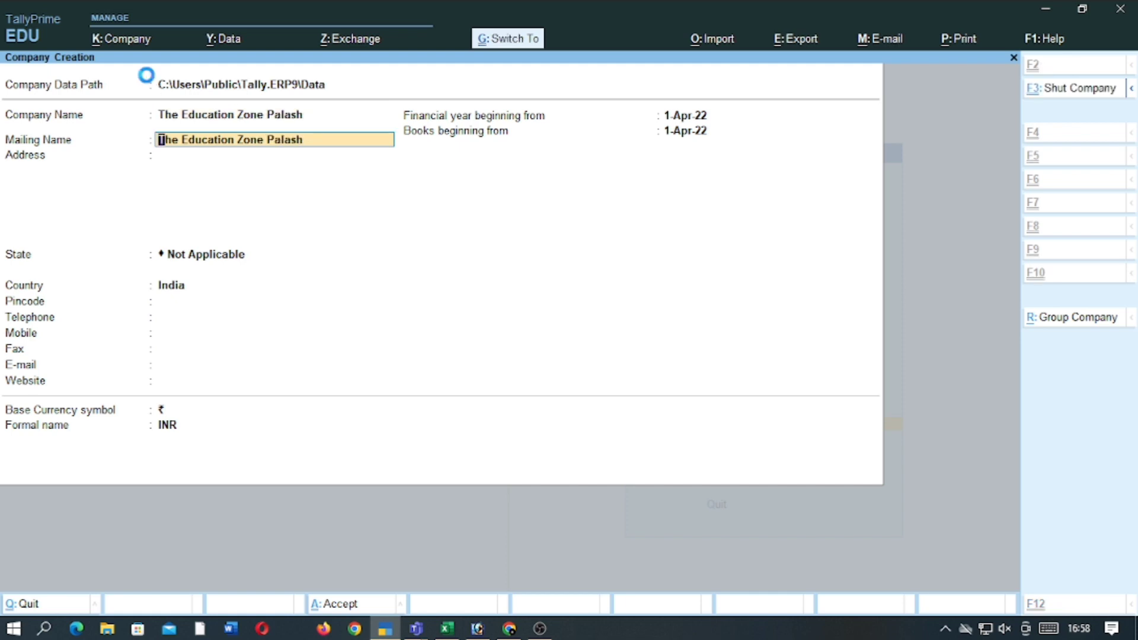
pyautogui.hotkey('ctrl', 'a')
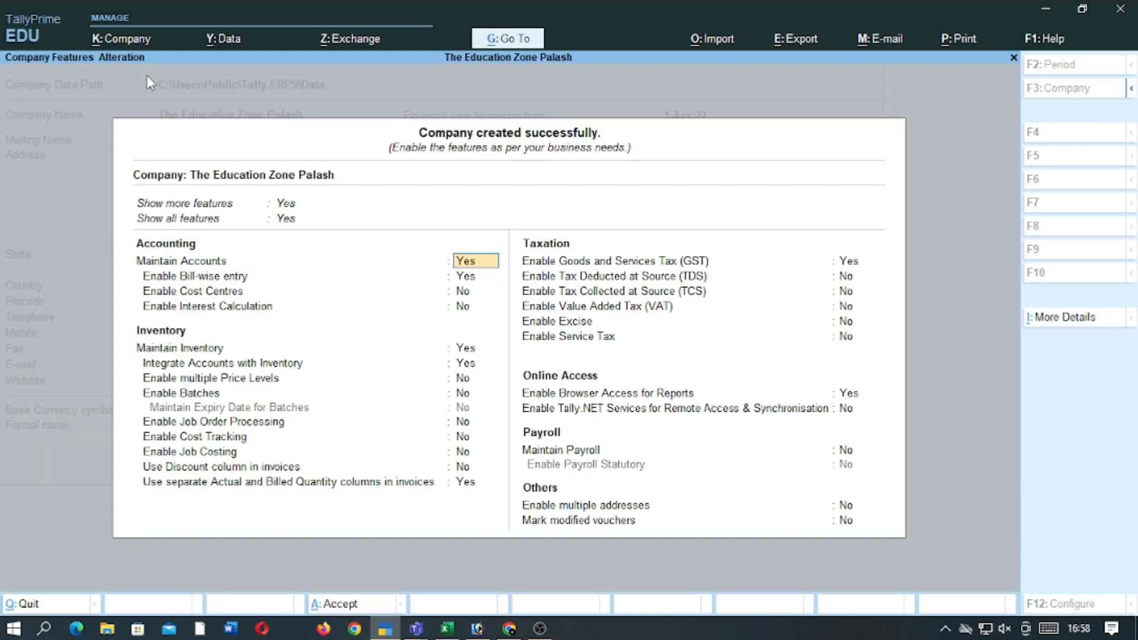
# Enable the discount column in invoices in the new company's inventory features
pyautogui.press('Return')
pyautogui.press('Return')
pyautogui.press('Return')
pyautogui.press('Return')
pyautogui.press('Return')
pyautogui.press('Return')
pyautogui.press('Return')
pyautogui.press('Return')
pyautogui.press('Return')
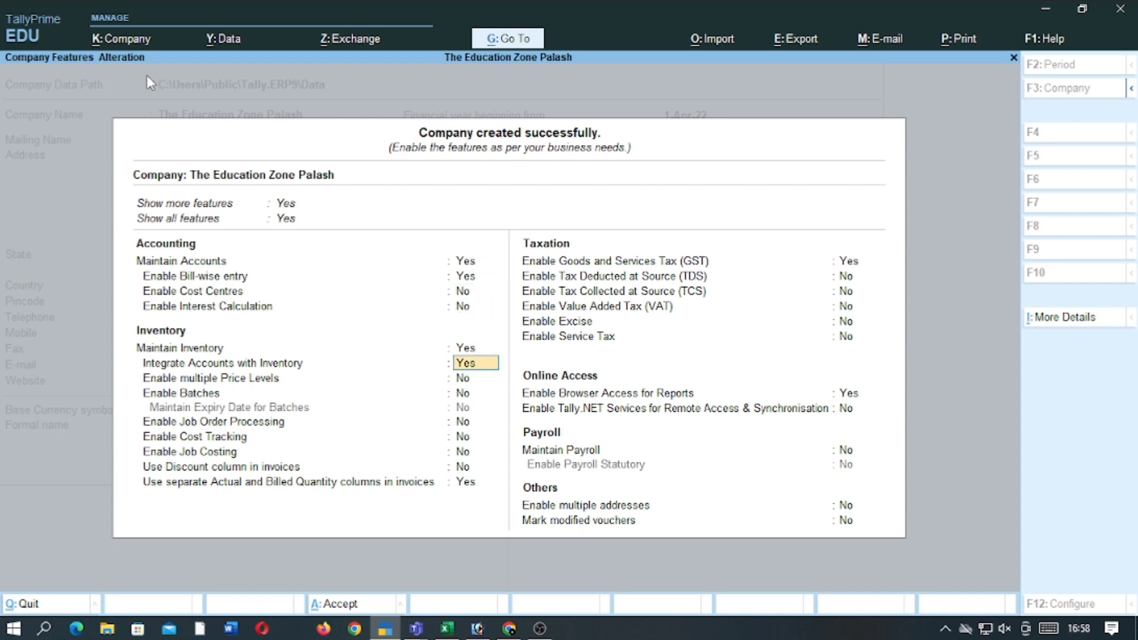
pyautogui.press('Return')
pyautogui.press('Return')
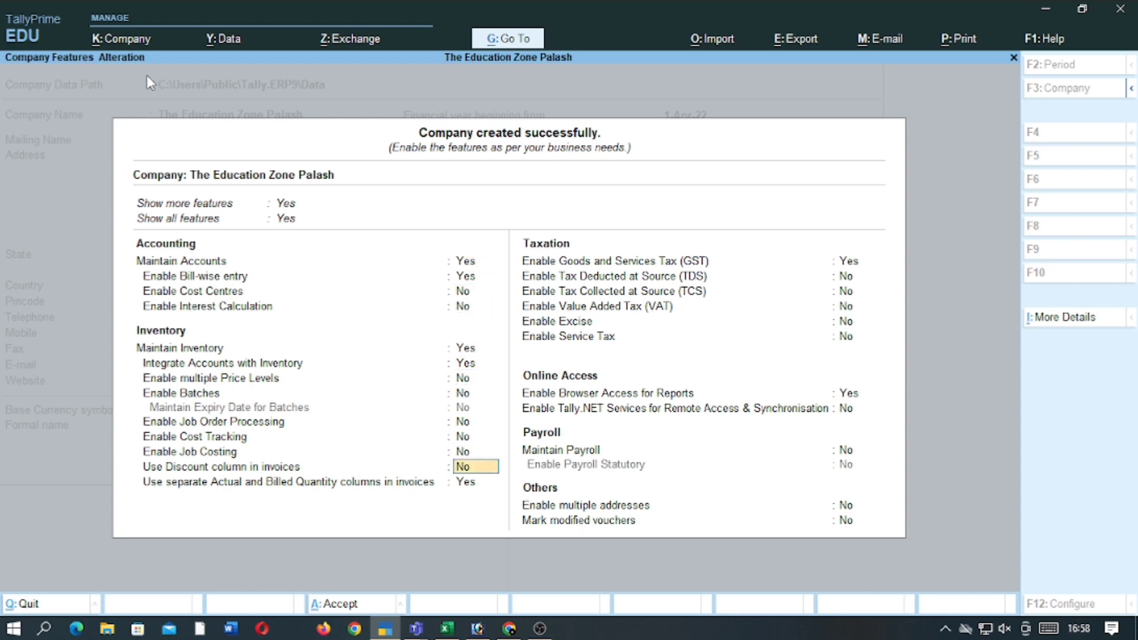
pyautogui.write('yes')
pyautogui.press('Return')
# Turn off separate actual and billed quantity columns in invoices and save the company features
pyautogui.write('no')
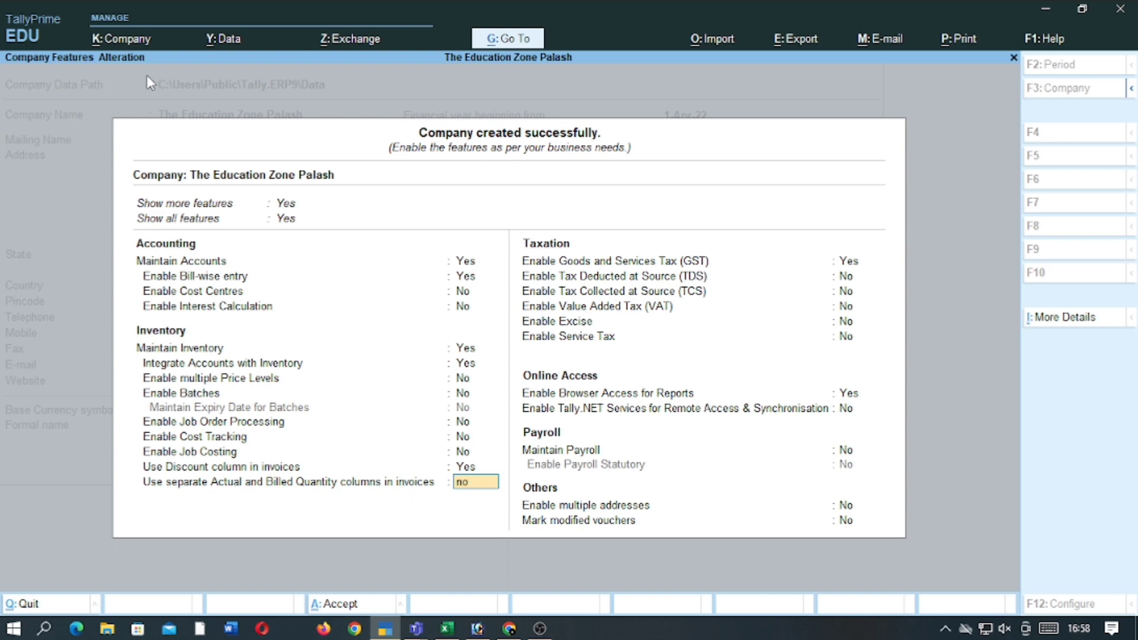
pyautogui.press('Return')
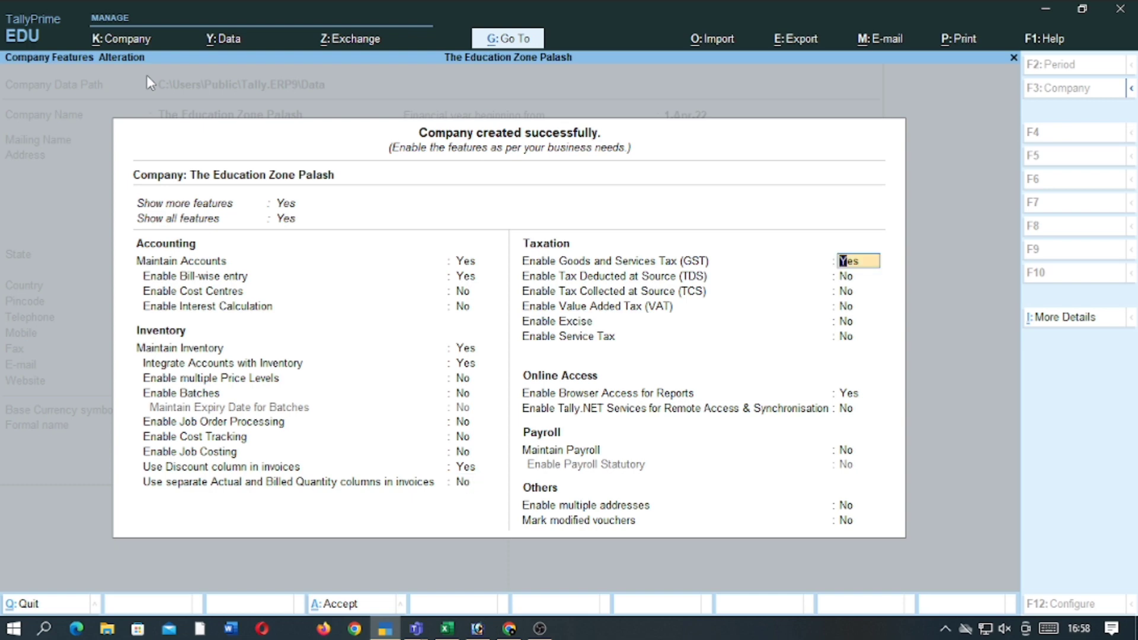
pyautogui.press('Up')
pyautogui.press('Up')
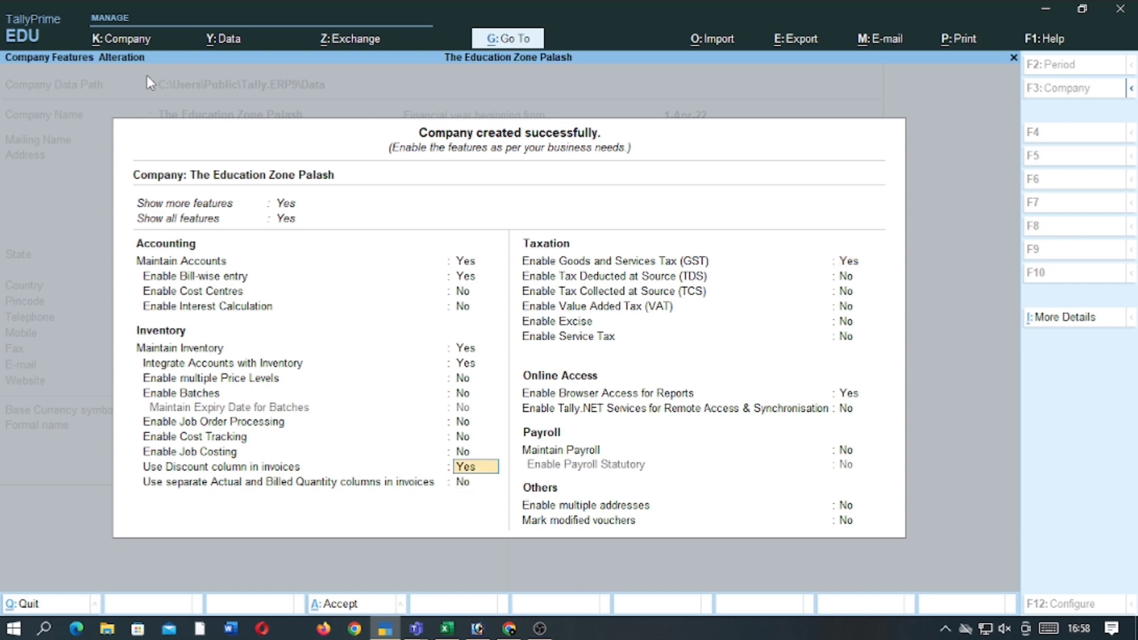
pyautogui.press('Down')
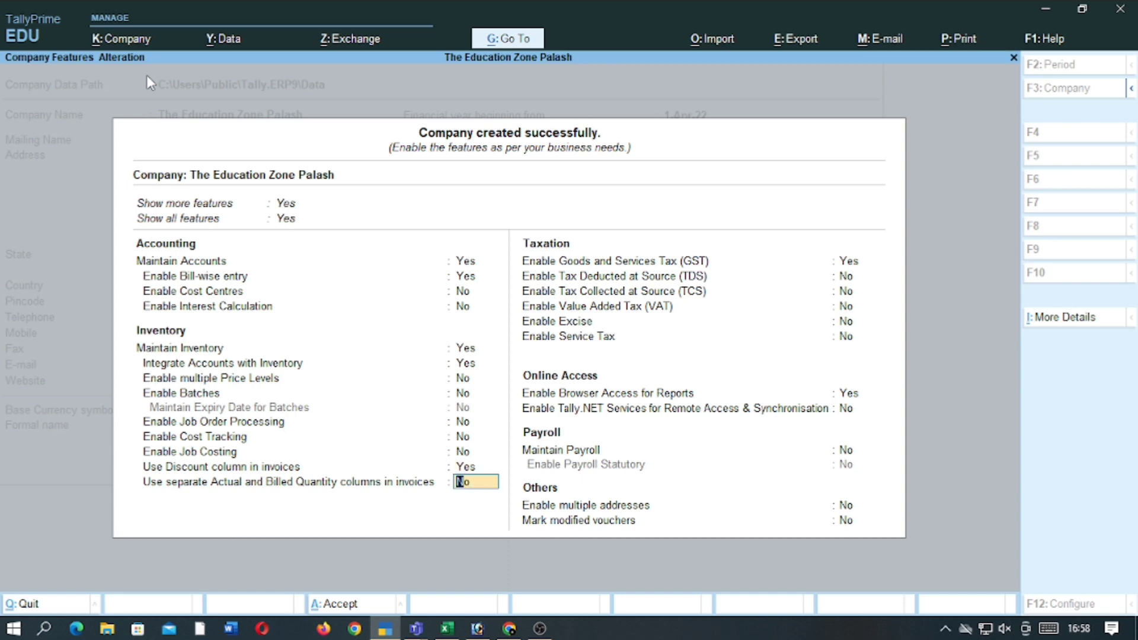
pyautogui.press('Down')
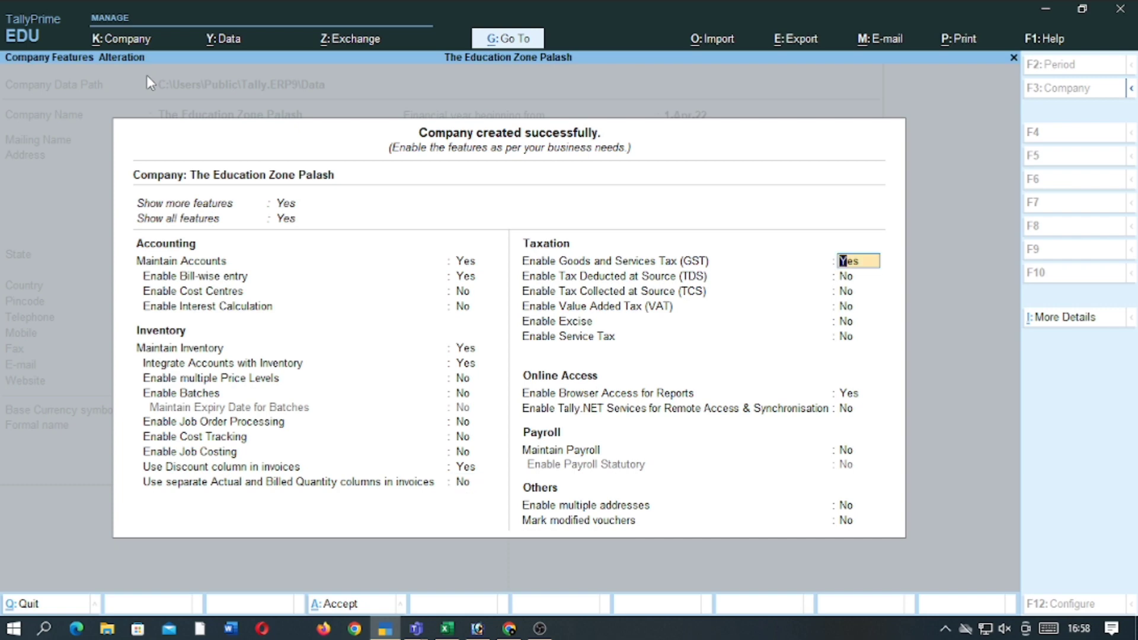
pyautogui.press('ctrl')
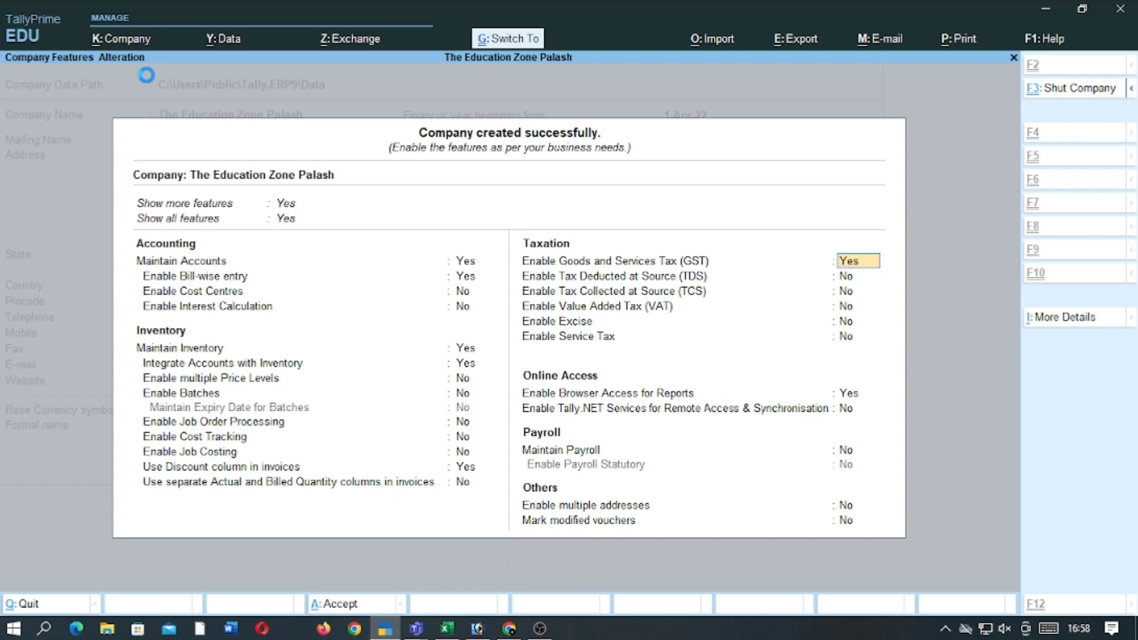
pyautogui.hotkey('ctrl', 'a')
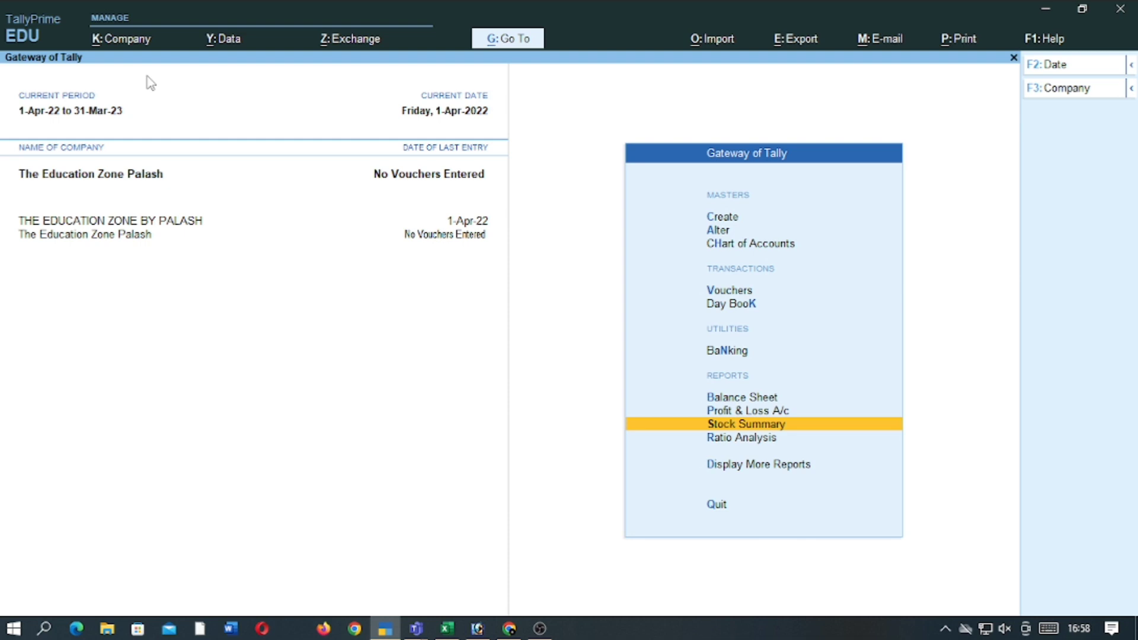
# Start creating a master and expand the list of masters to include additional and inactive types
pyautogui.press('Up')
pyautogui.press('Up')
pyautogui.press('Up')
pyautogui.press('Up')
pyautogui.press('Up')
pyautogui.press('Up')
pyautogui.press('Up')
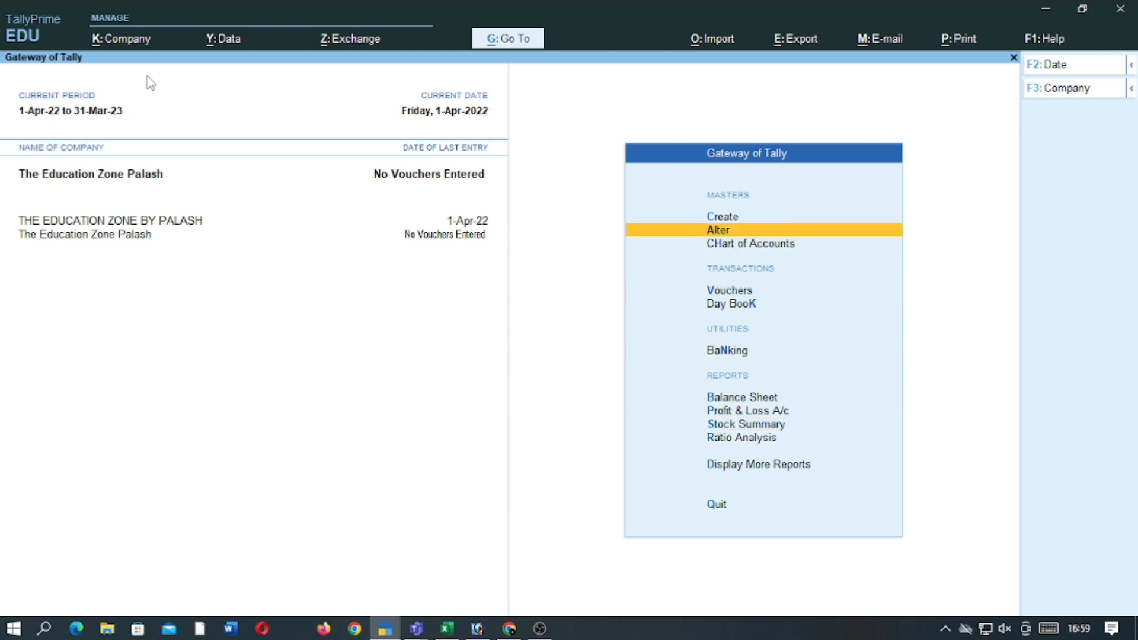
pyautogui.press('Up')
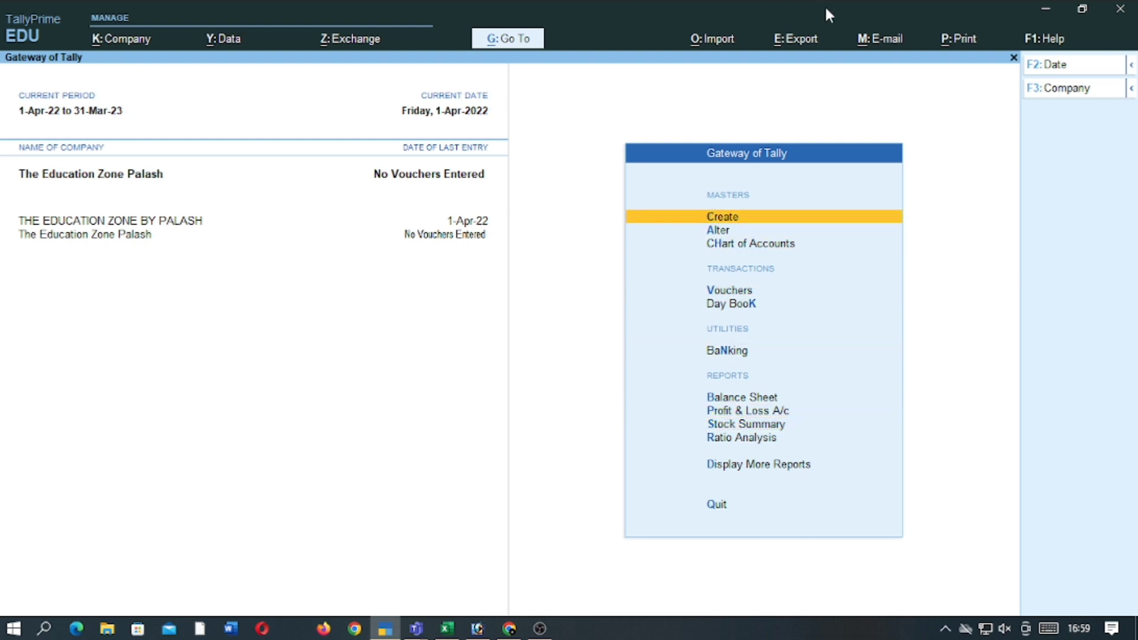
pyautogui.press('Return')
pyautogui.press('Down')
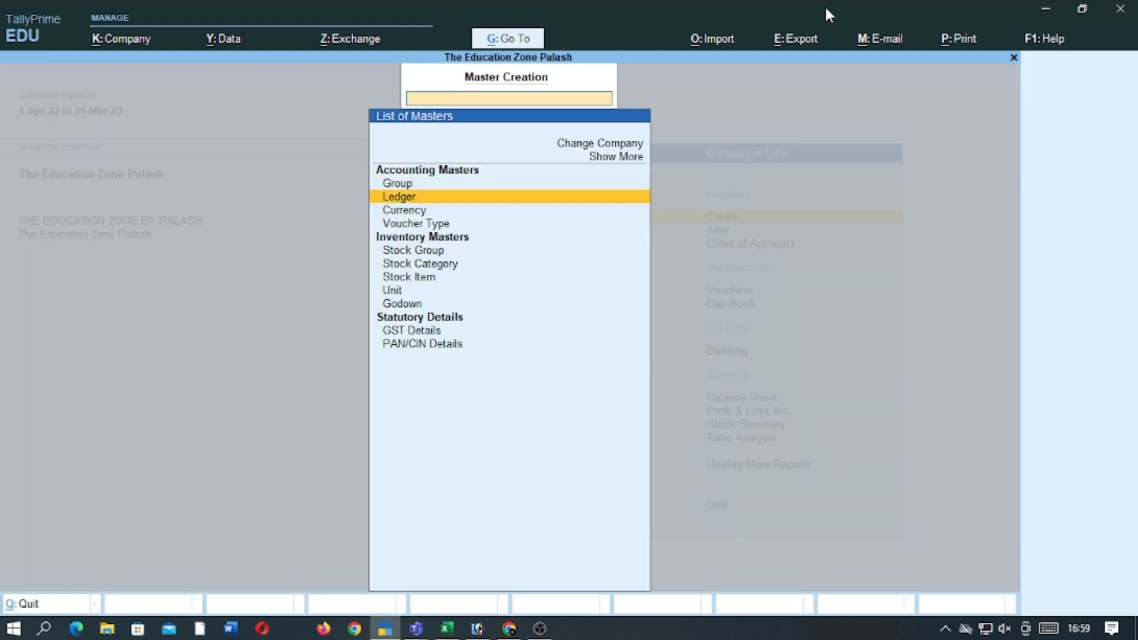
pyautogui.press('Up')
pyautogui.press('Up')
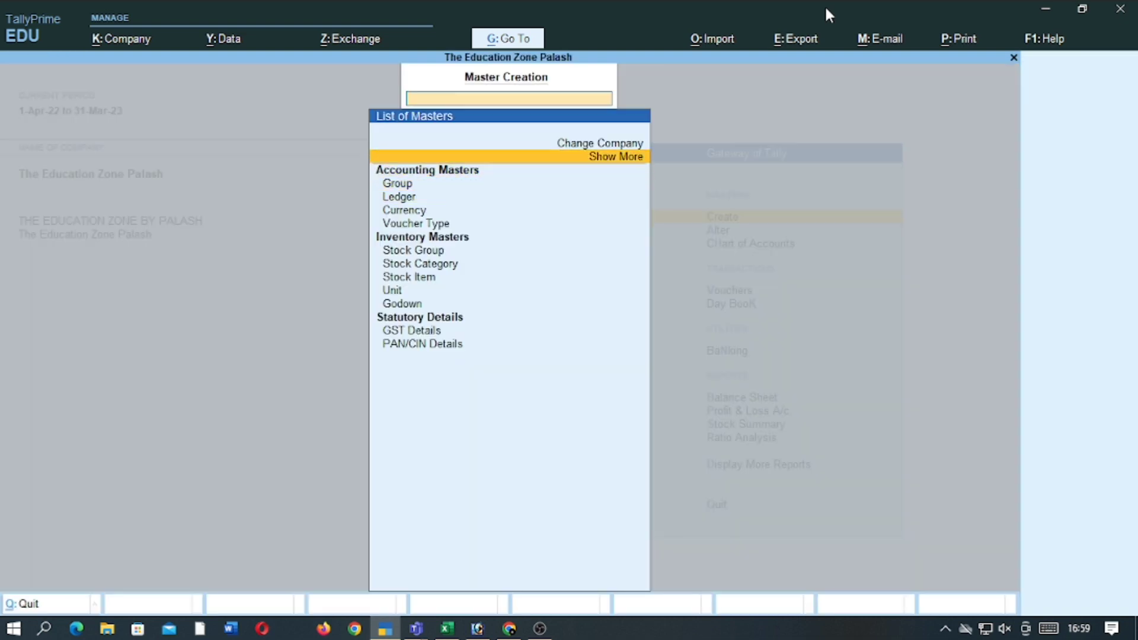
pyautogui.press('Return')
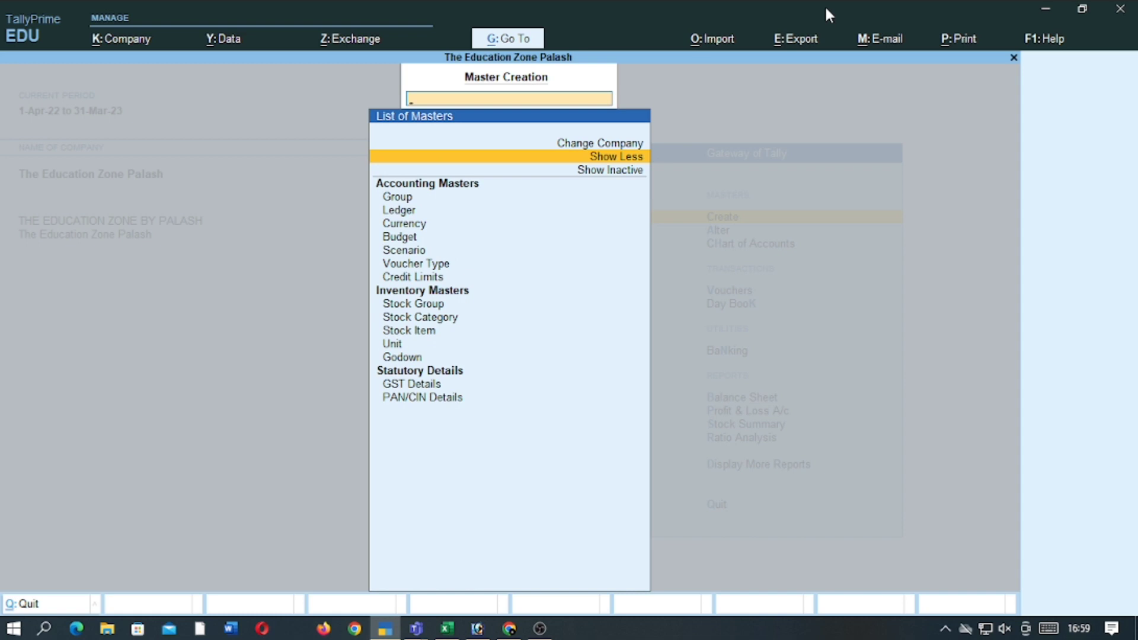
pyautogui.press('Down')
pyautogui.press('Return')
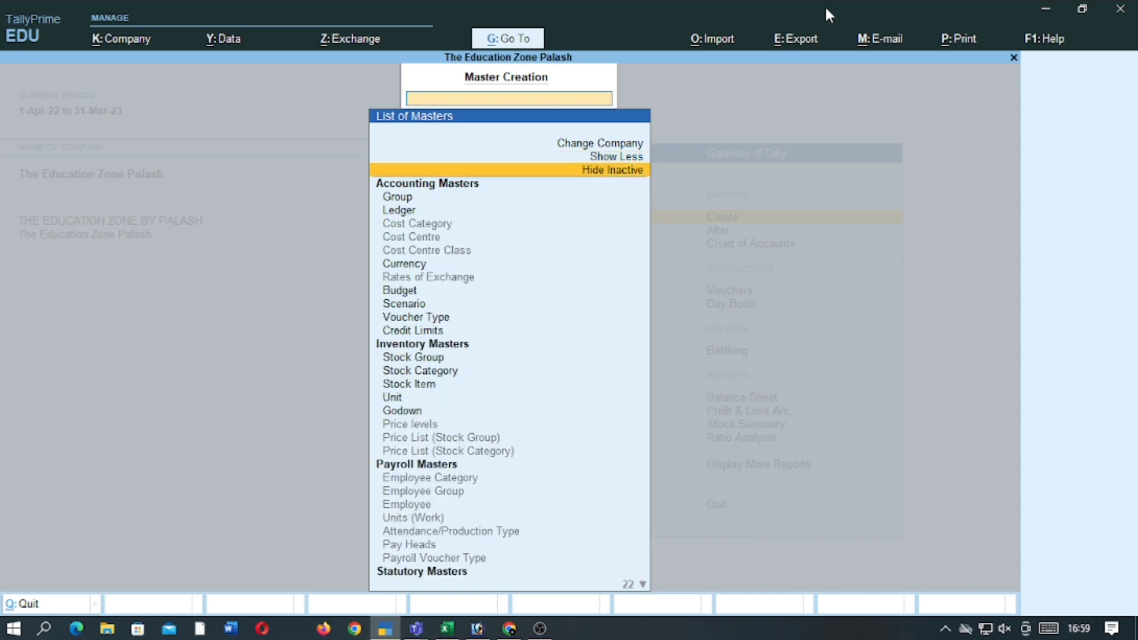
# Choose Price levels among the inventory masters and enable the Multiple Price Levels feature for the company
pyautogui.press('Down')
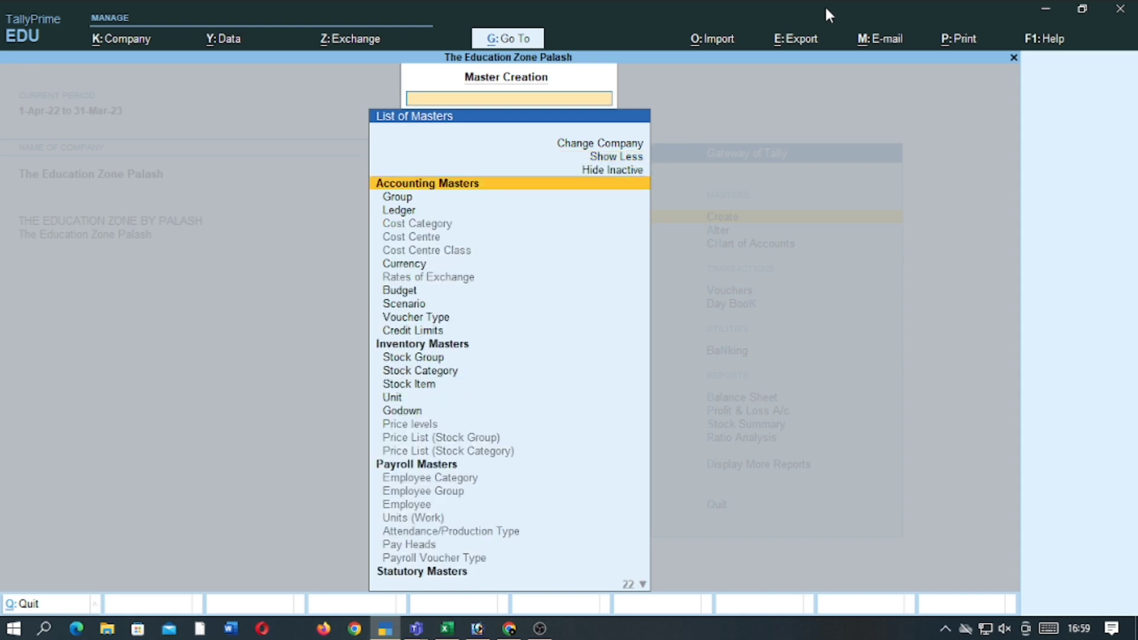
pyautogui.press('Down')
pyautogui.press('Down')
pyautogui.press('Down')
pyautogui.press('Down')
pyautogui.press('Down')
pyautogui.press('Down')
pyautogui.press('Down')
pyautogui.press('Down')
pyautogui.press('Down')
pyautogui.press('Down')
pyautogui.press('Down')
pyautogui.press('Down')
pyautogui.press('Down')
pyautogui.press('Down')
pyautogui.press('Down')
pyautogui.press('Down')
pyautogui.press('Down')
pyautogui.press('Down')
pyautogui.press('Down')
pyautogui.press('Down')
pyautogui.press('Up')
pyautogui.press('Up')
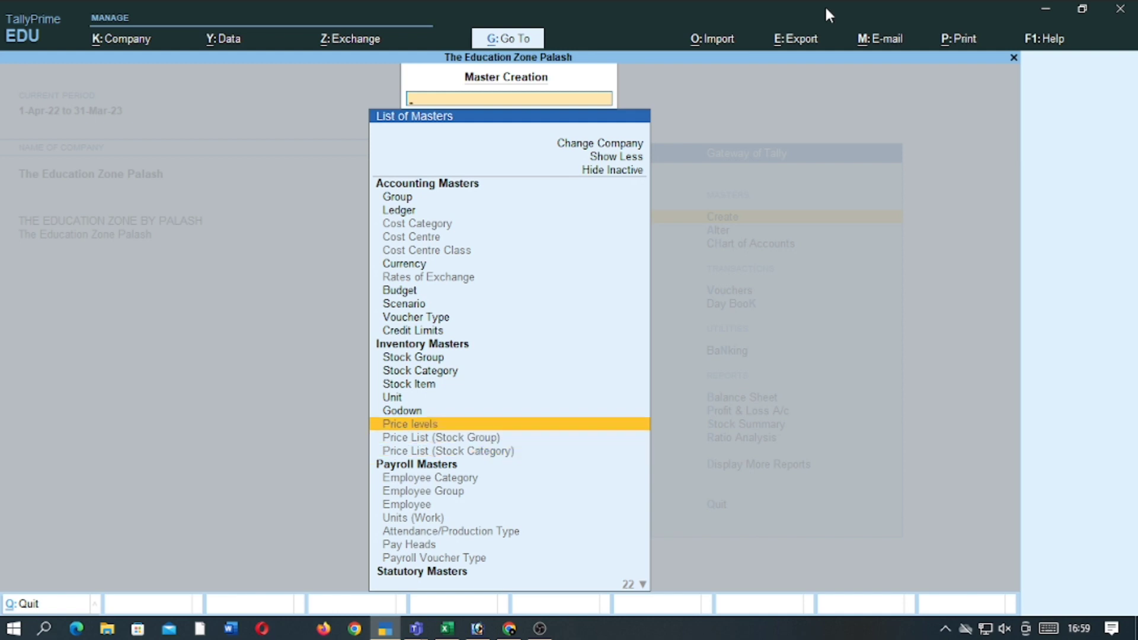
pyautogui.press('Return')
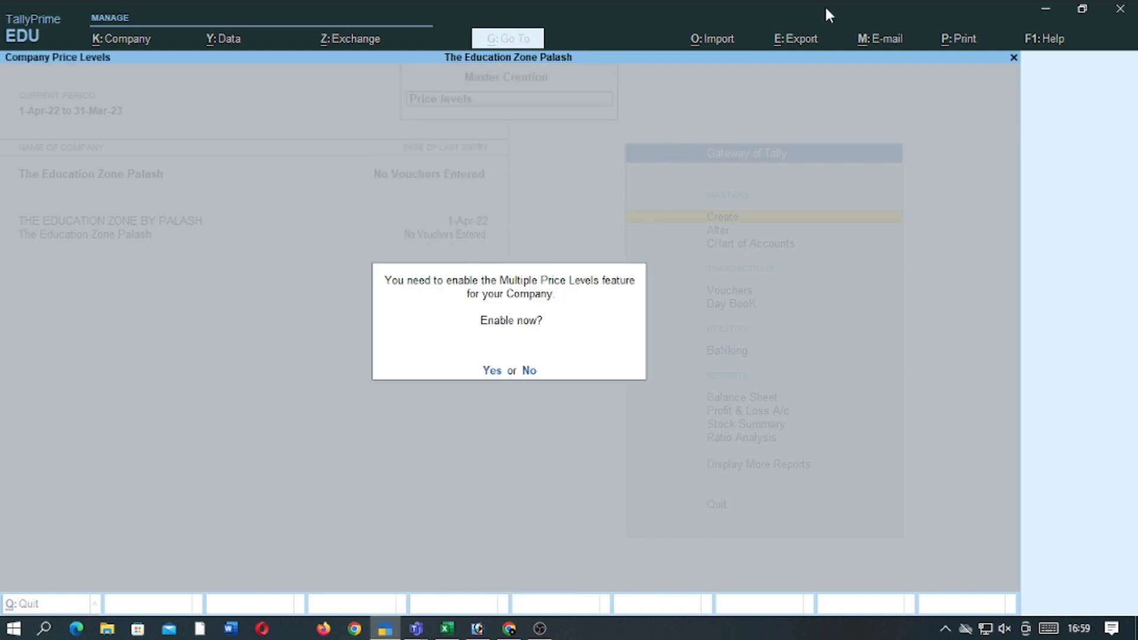
pyautogui.press('Return')
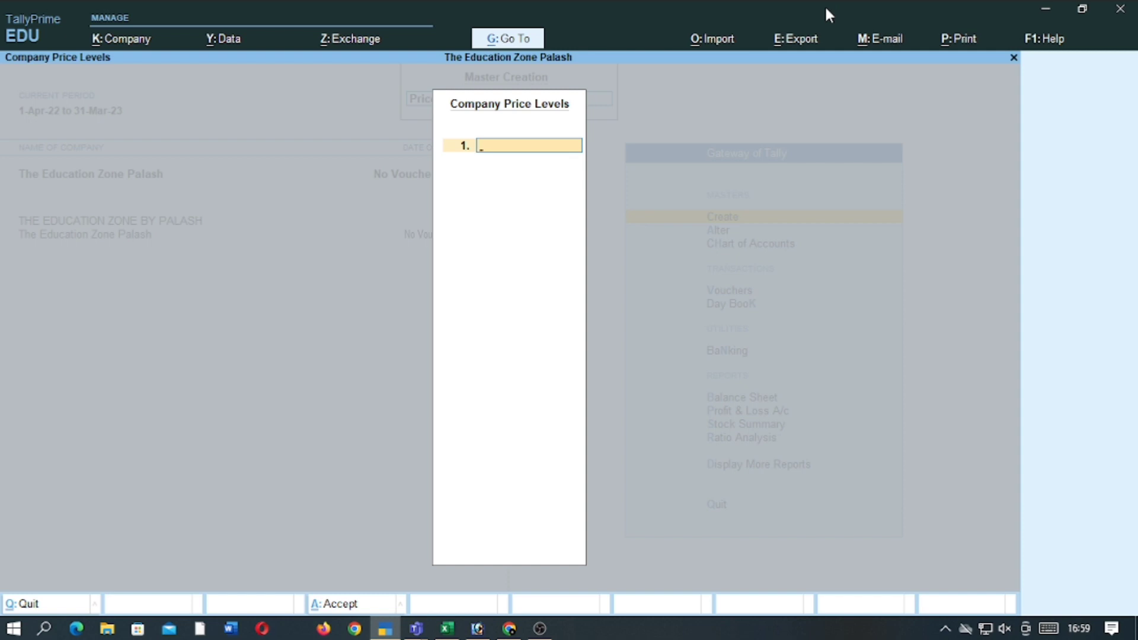
# Enter Distributor as the first company price level
pyautogui.write('Disti')
pyautogui.press('BackSpace')
pyautogui.write('ributor')
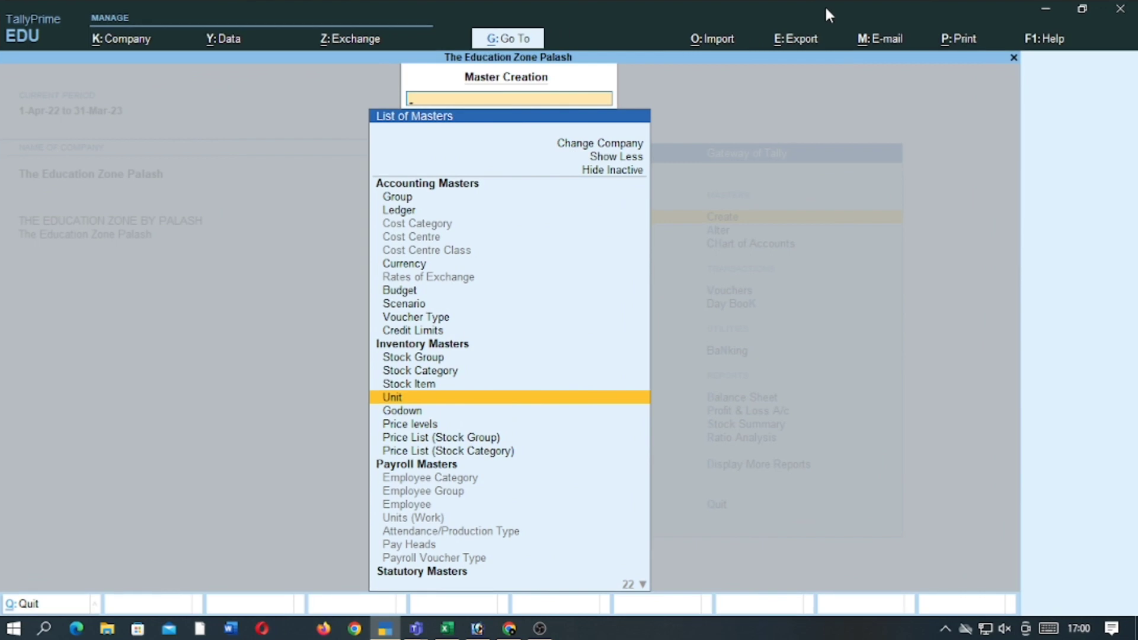
# Create a simple unit with the symbol pcs and the unit quantity code PCS-PIECES
pyautogui.press('Return')
pyautogui.write('pcs')
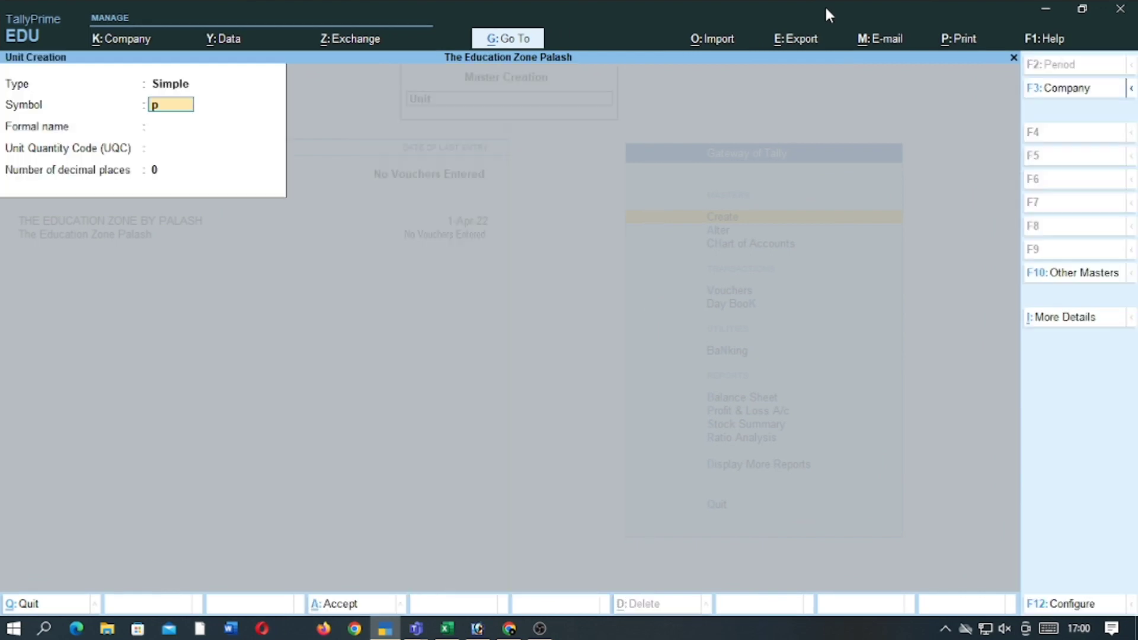
pyautogui.press('Return')
pyautogui.press('Return')
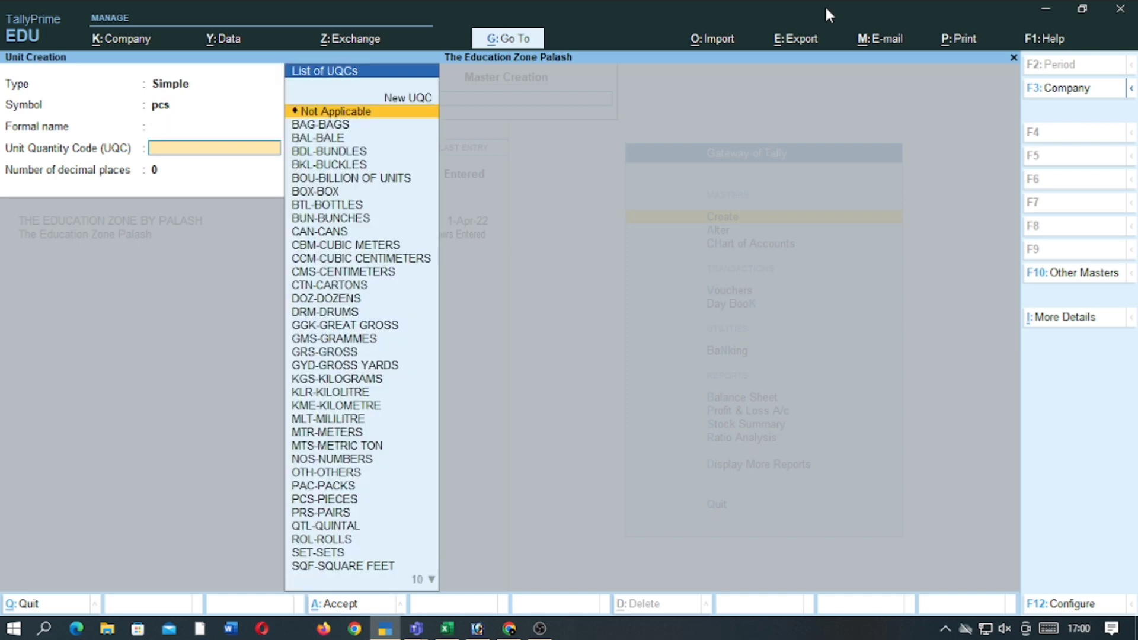
pyautogui.write('pcs')
pyautogui.press('Return')
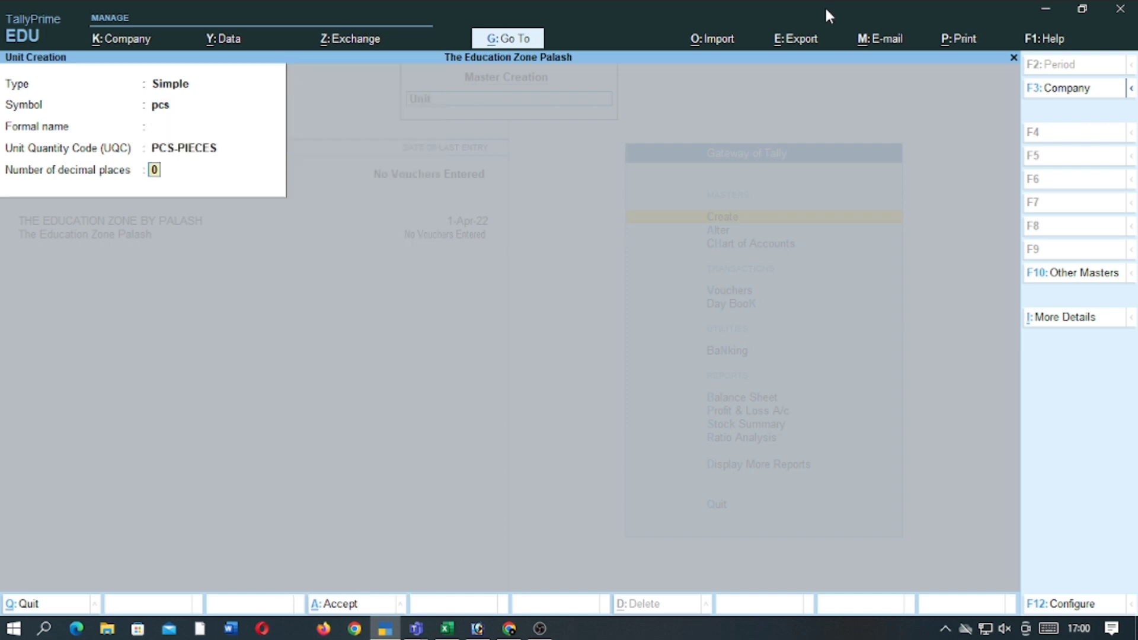
pyautogui.press('Return')
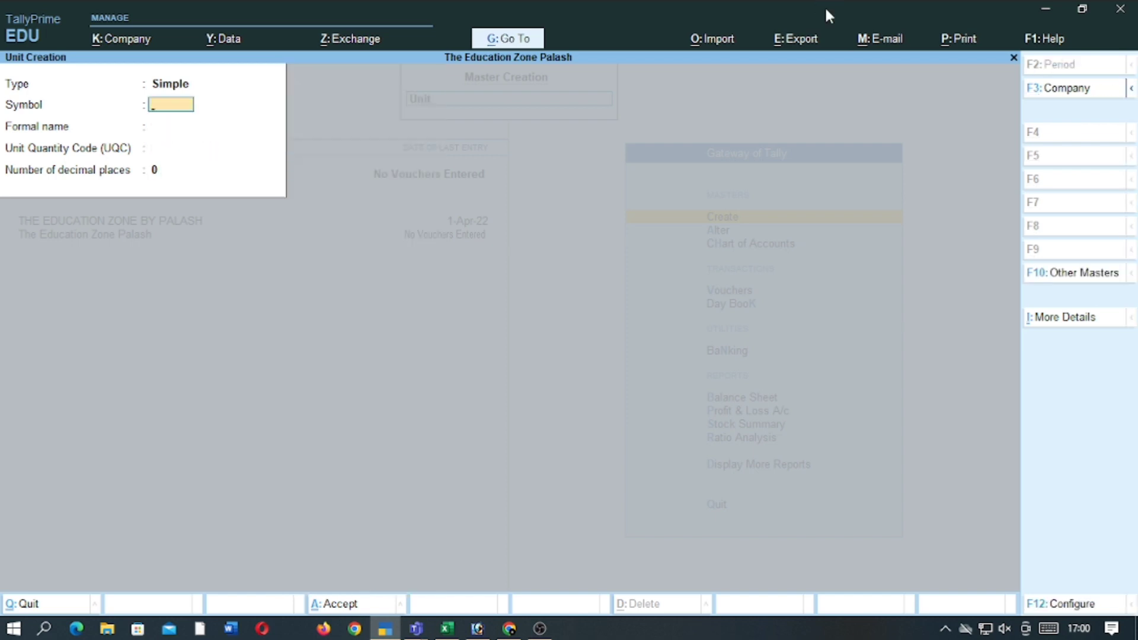
pyautogui.press('Escape')
# Leave unit creation and open the creation form for a new stock item among the inventory masters
pyautogui.press('Return')
pyautogui.press('Up')
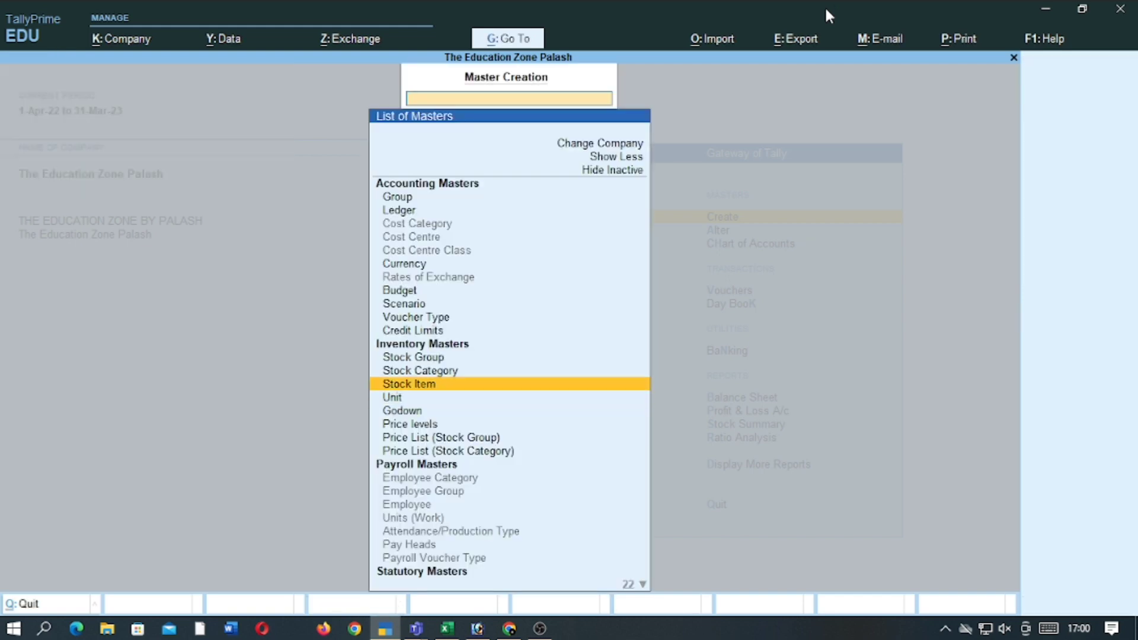
pyautogui.press('Up')
pyautogui.press('Down')
pyautogui.press('Down')
pyautogui.press('Up')
pyautogui.press('Return')
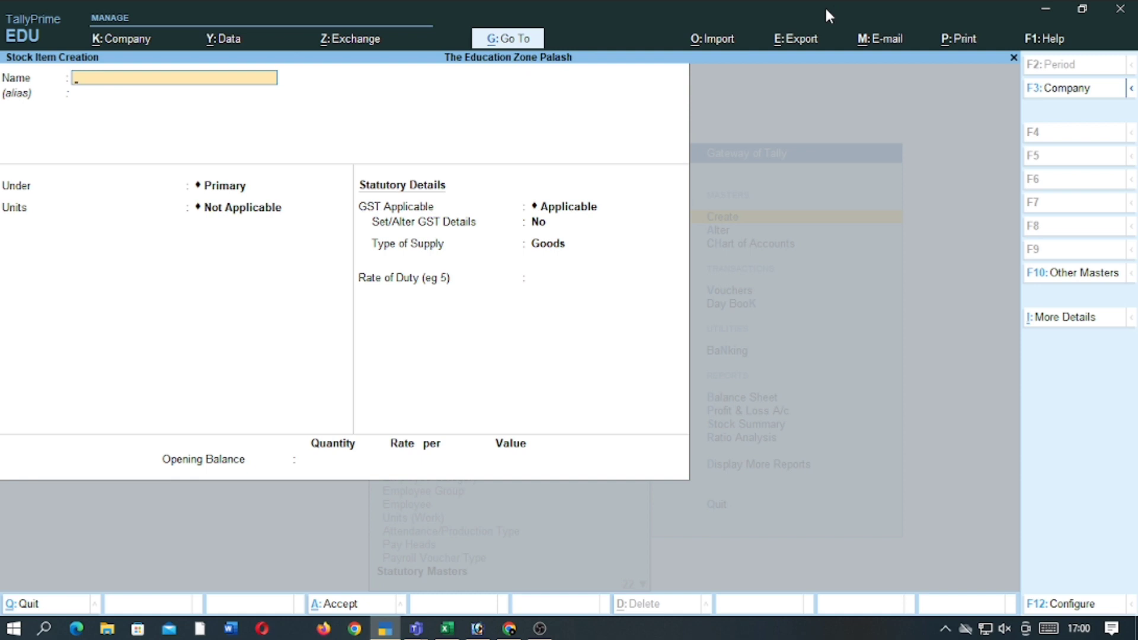
# Name the stock item Laptop, keep it under Primary with GST applicable, and set its units to PCS
pyautogui.write('Laptop')
pyautogui.press('Return')
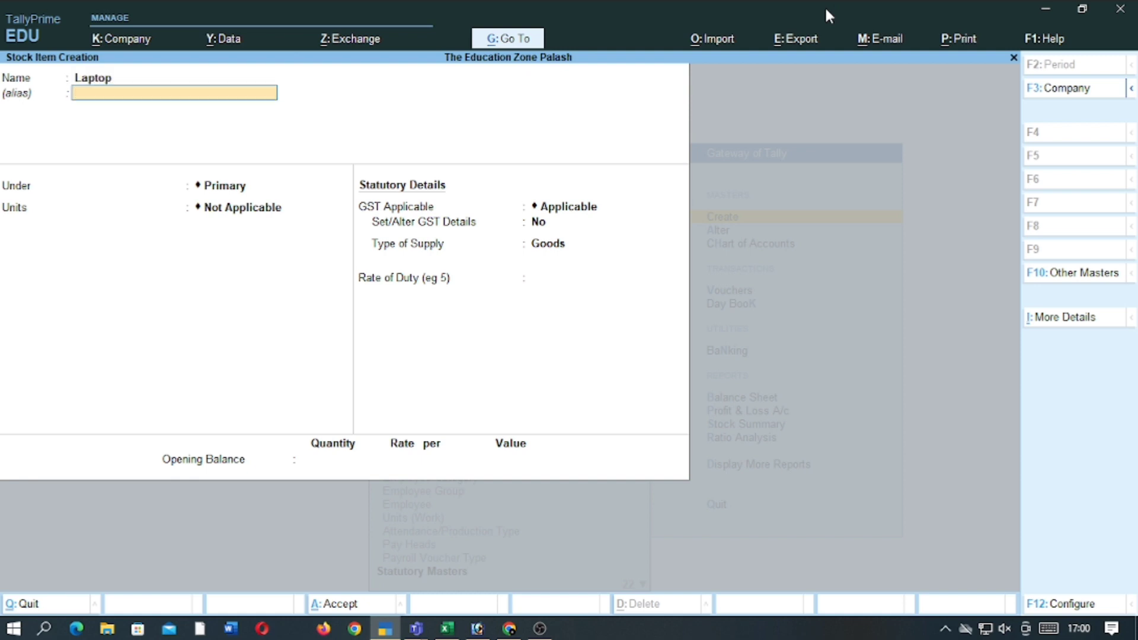
pyautogui.press('Return')
pyautogui.press('Return')
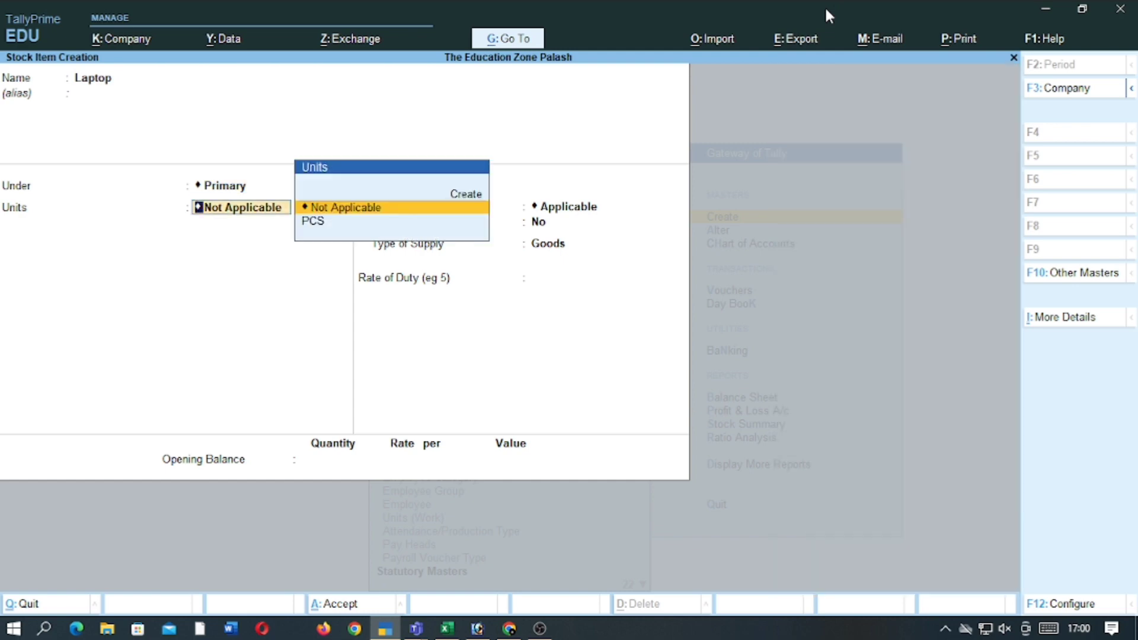
pyautogui.press('Down')
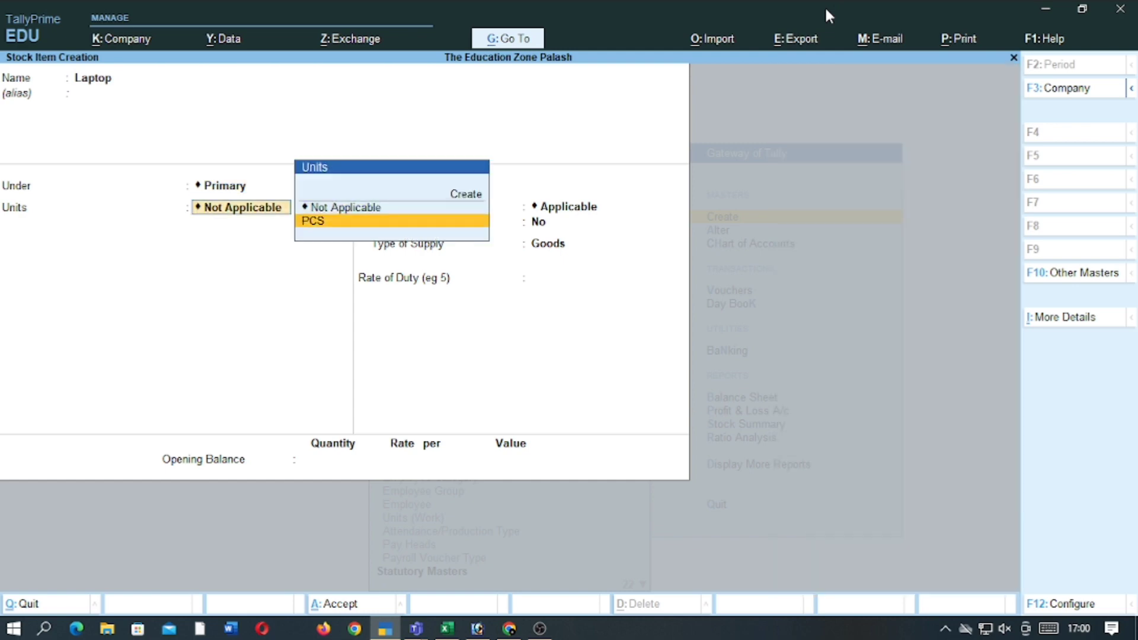
pyautogui.press('Return')
pyautogui.press('Return')
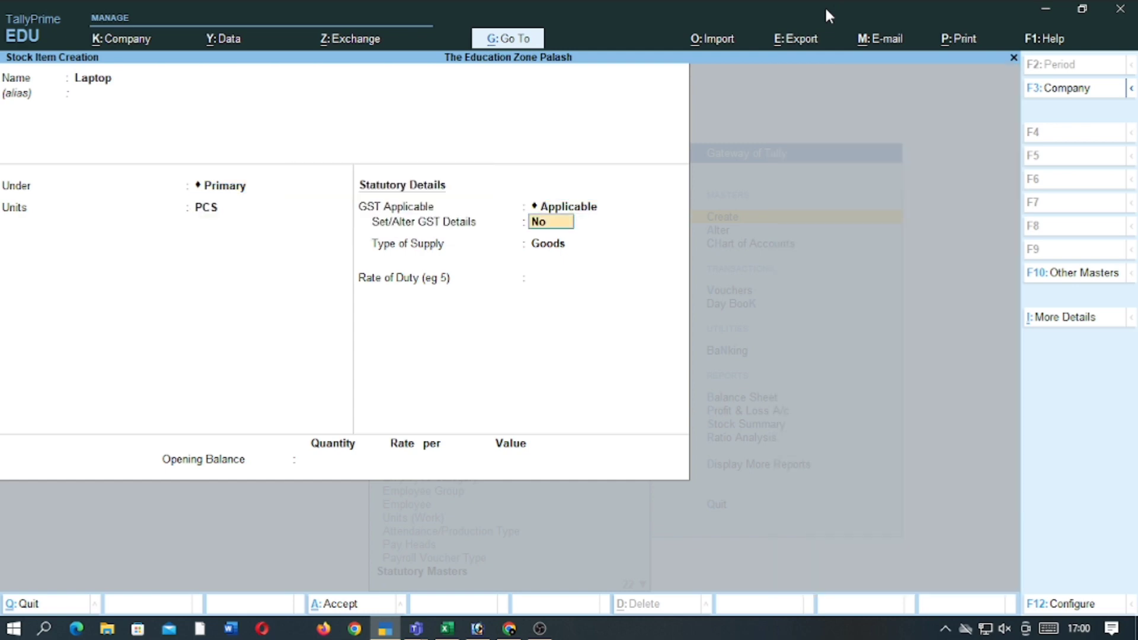
# Enable GST details for the Laptop item and enter the description Laptop with HSN/SAC 45895
pyautogui.write('yes')
pyautogui.press('Return')
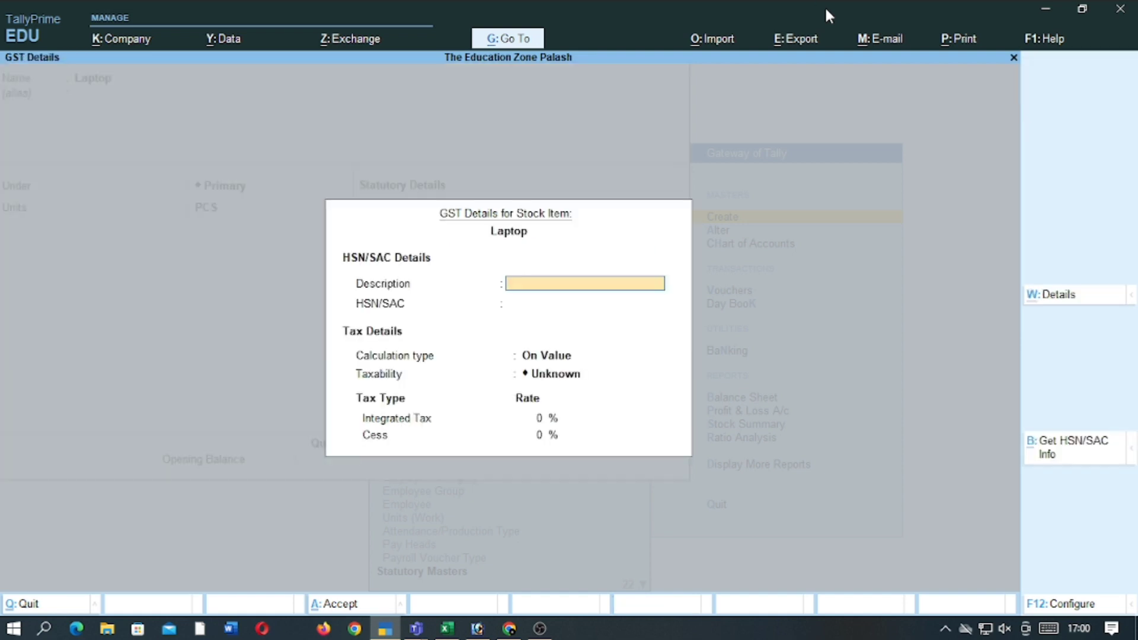
pyautogui.write('4')
pyautogui.press('BackSpace')
pyautogui.write('Laptop')
pyautogui.press('Return')
pyautogui.write('45895')
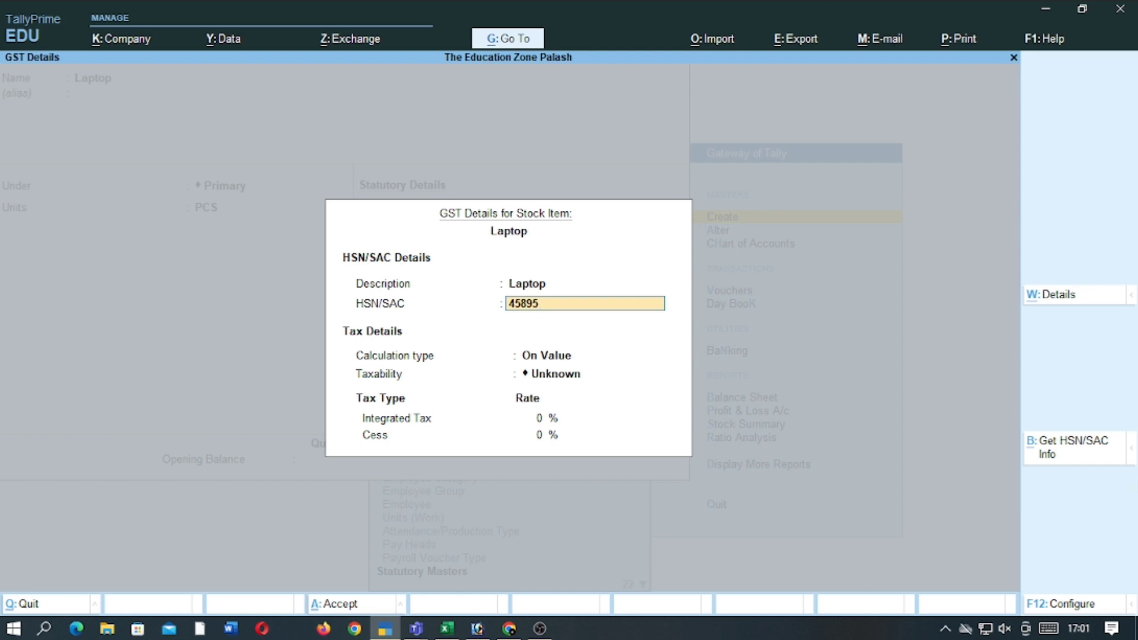
pyautogui.press('Return')
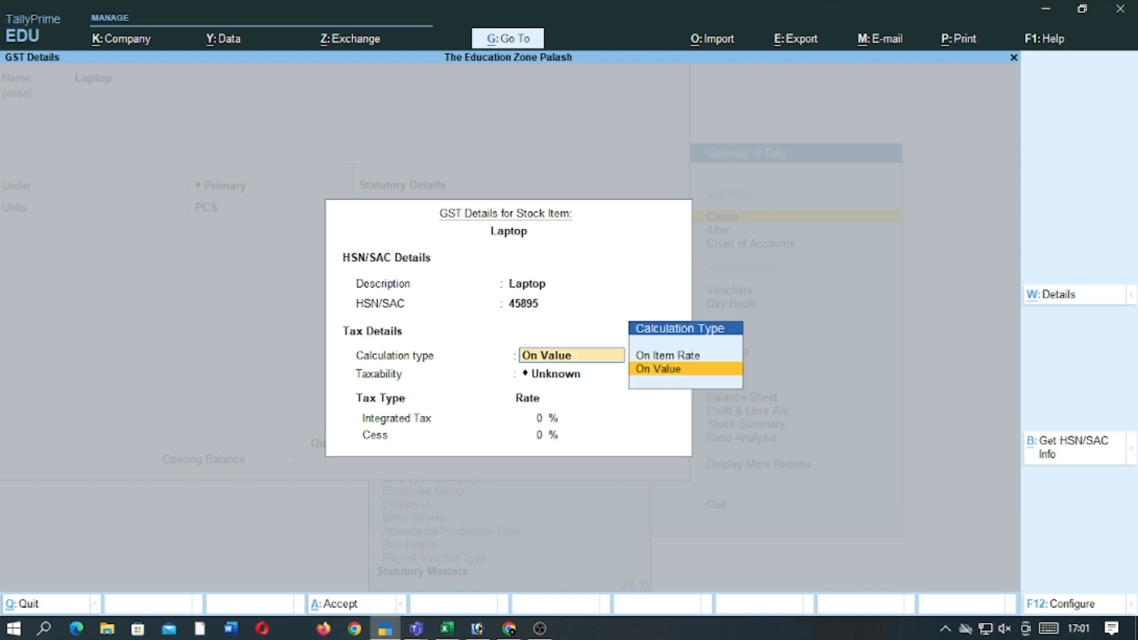
# Keep the tax calculation On Value, set taxability to Taxable with 18% integrated tax and 0% cess, and accept the GST details
pyautogui.press('Return')
pyautogui.press('Down')
pyautogui.press('Down')
pyautogui.press('Down')
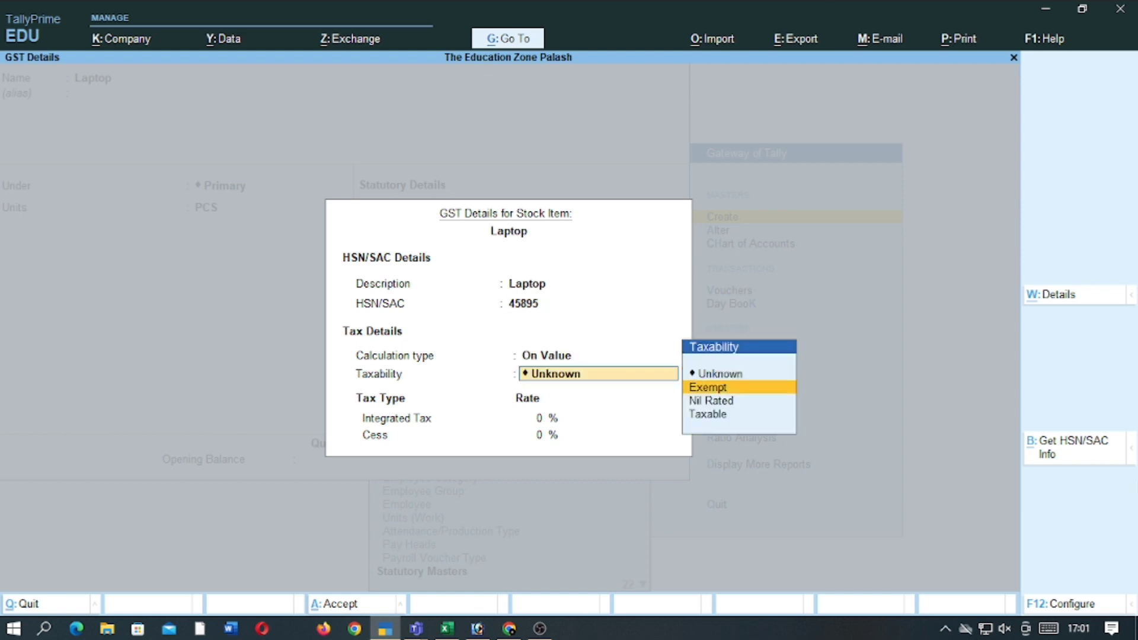
pyautogui.press('Return')
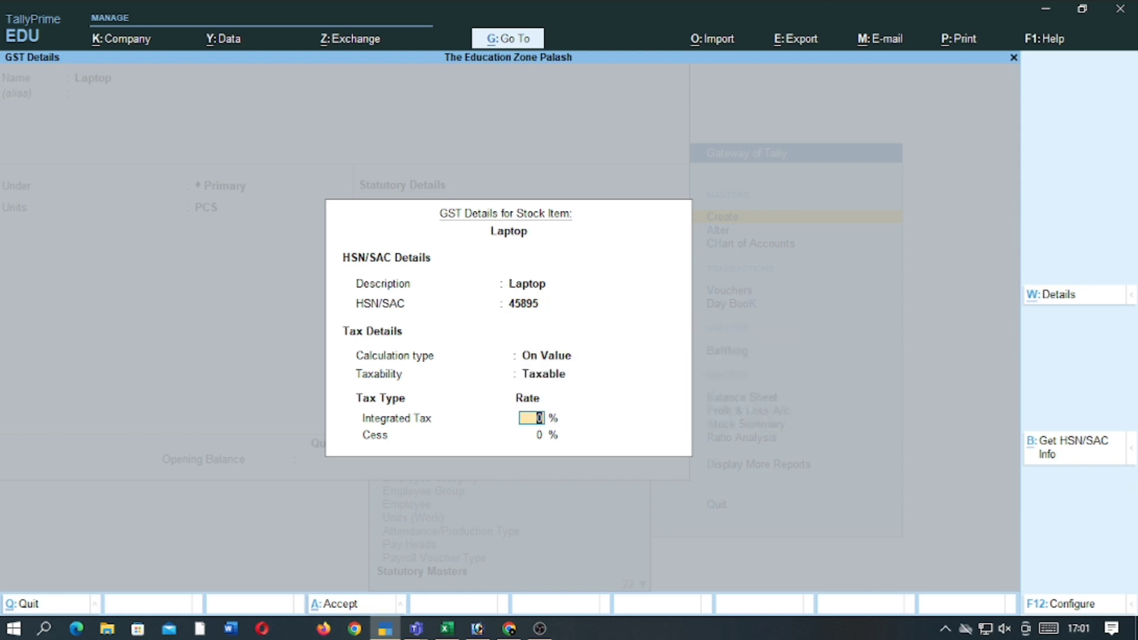
pyautogui.write('18')
pyautogui.press('Return')
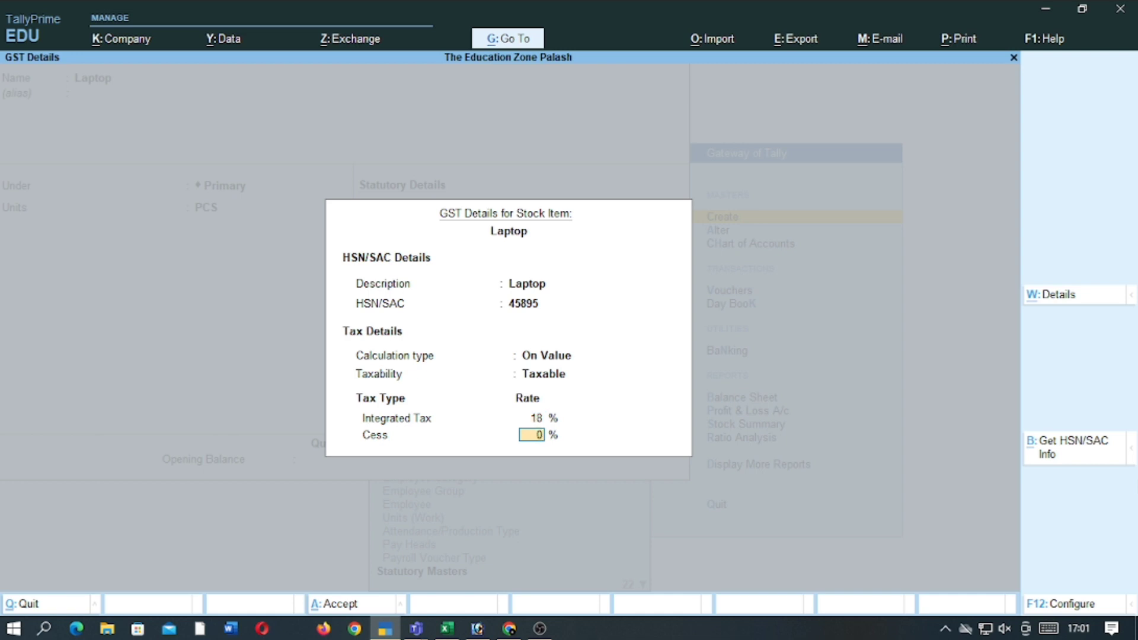
pyautogui.press('Return')
# Keep Goods as the type of supply and save the Laptop item with zero duty and no opening balance
pyautogui.press('Return')
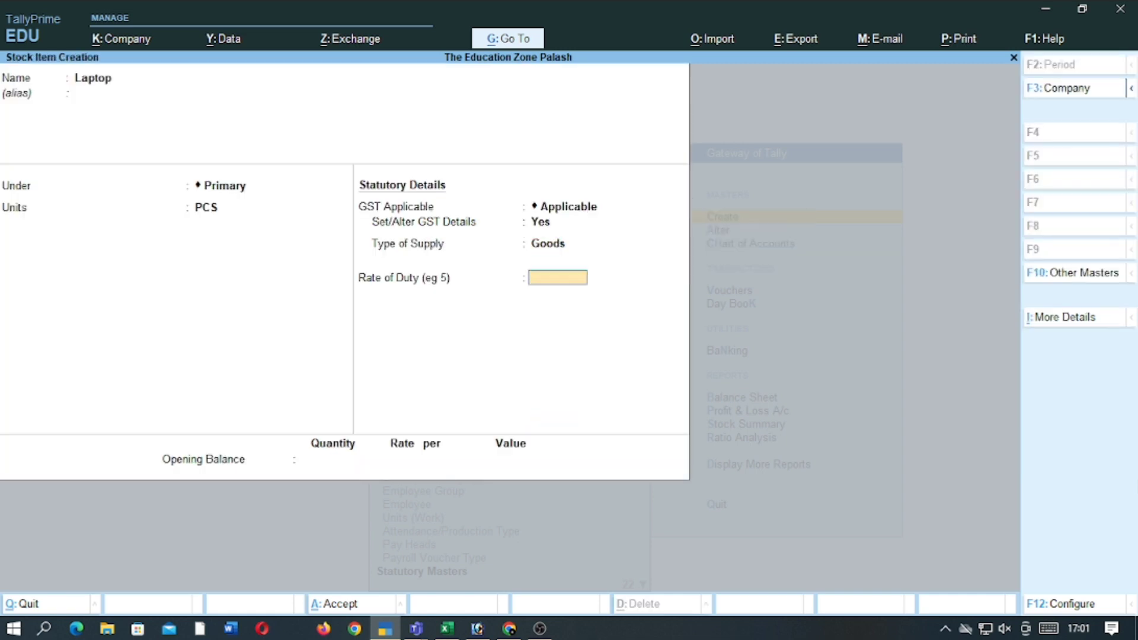
pyautogui.press('Return')
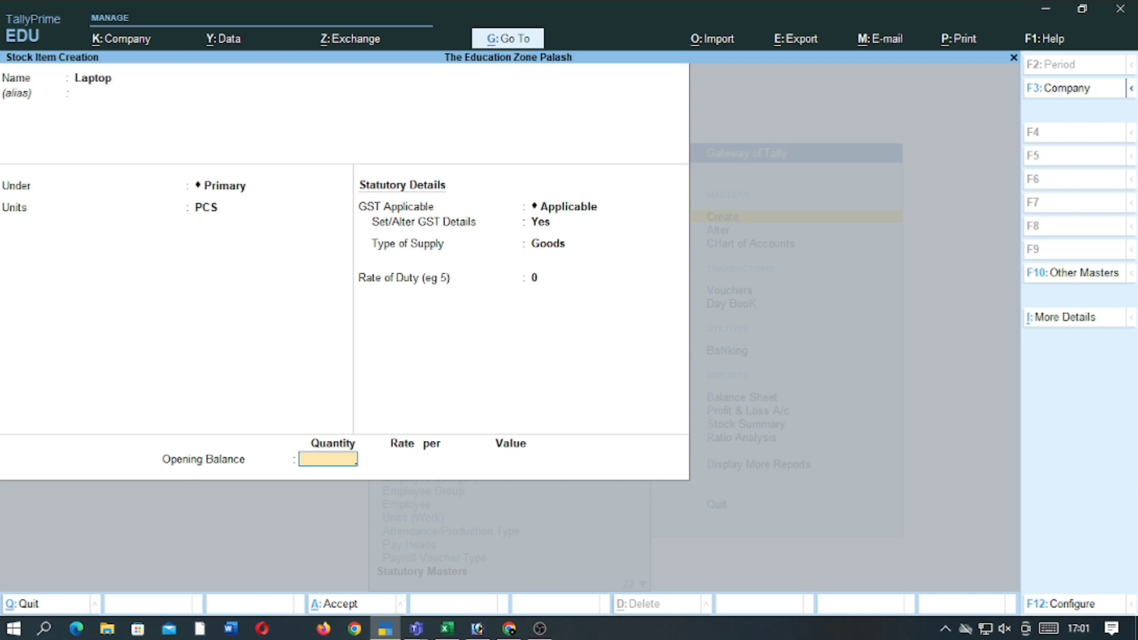
pyautogui.press('Return')
pyautogui.press('Return')
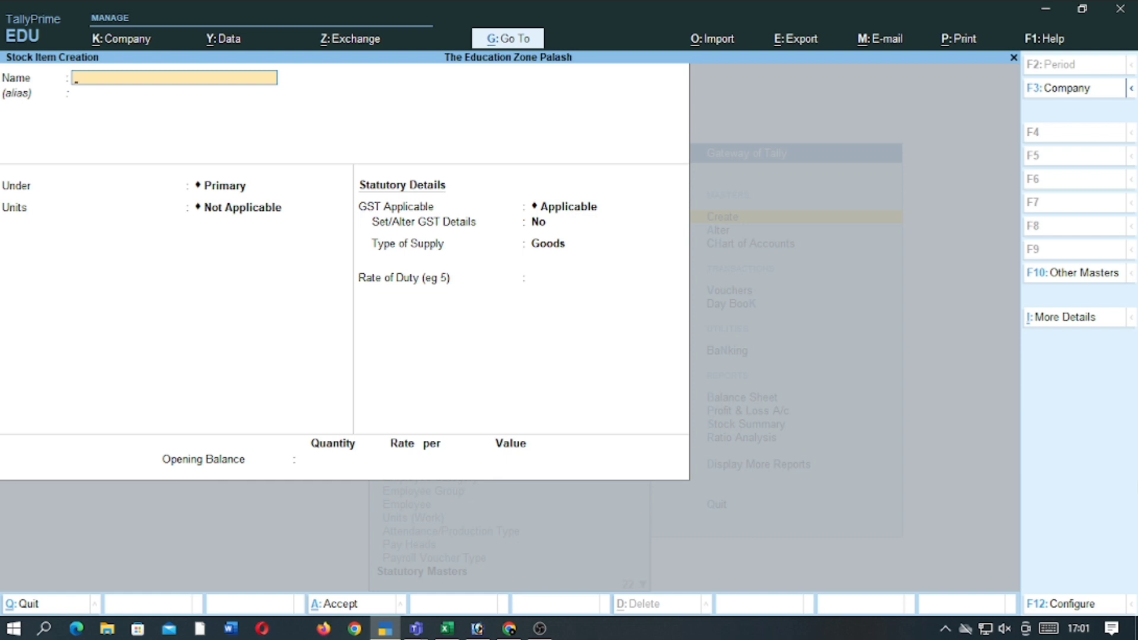
# Start a stock-group price list for All Items at the Distributor price level, applicable from 1-Apr-22, with Laptop as the first item
pyautogui.press('Escape')
pyautogui.press('Down')
pyautogui.press('Down')
pyautogui.press('Down')
pyautogui.press('Down')
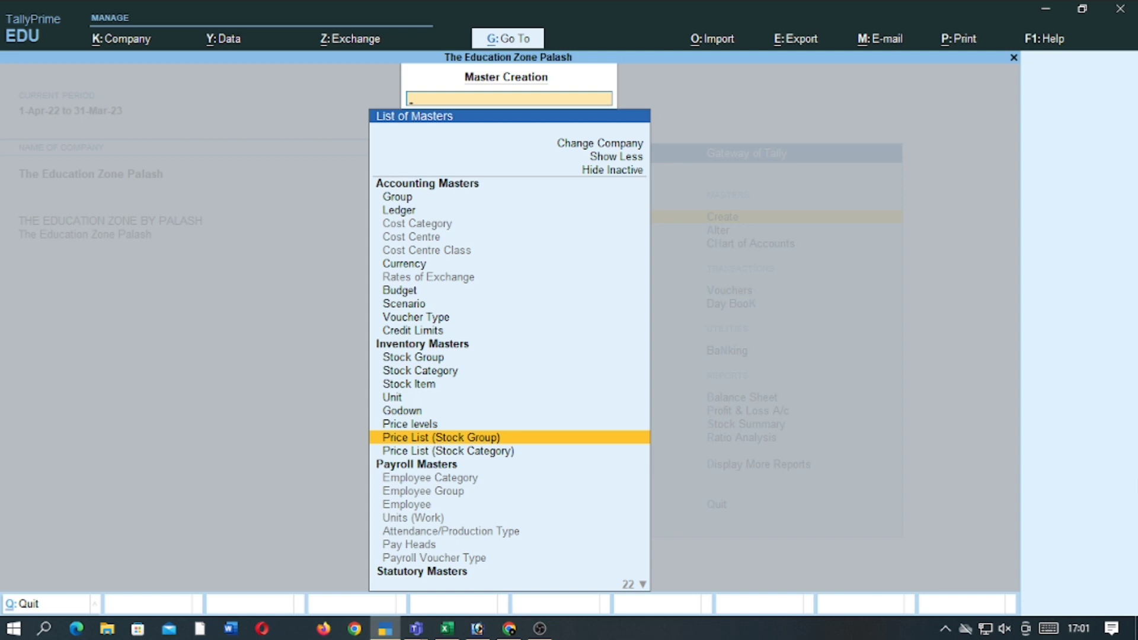
pyautogui.press('Return')
pyautogui.press('Return')
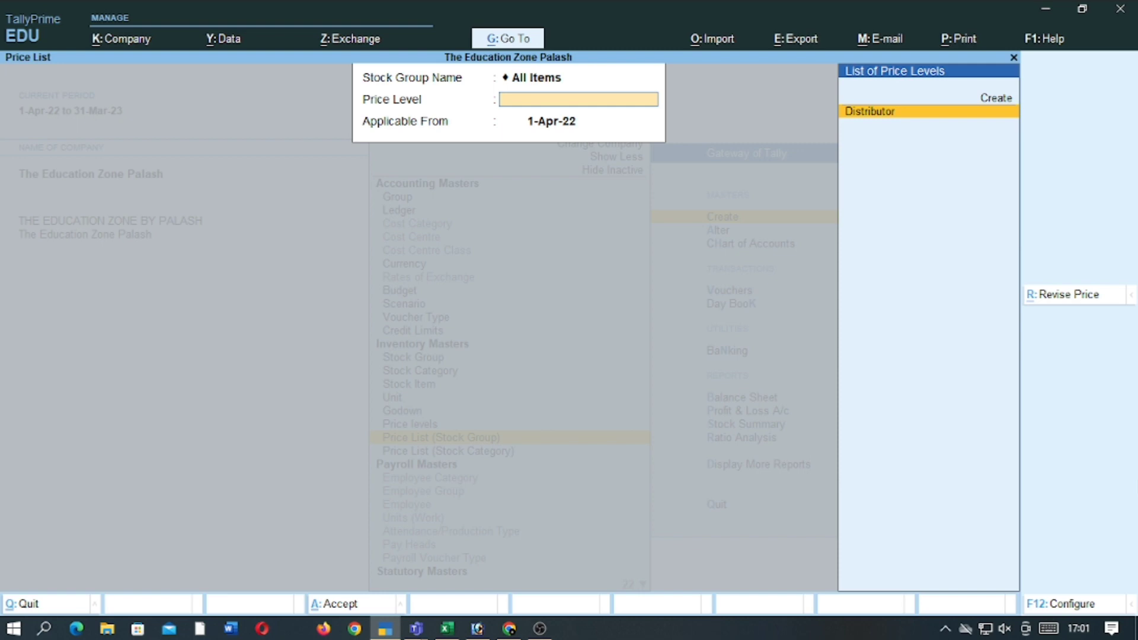
pyautogui.press('Return')
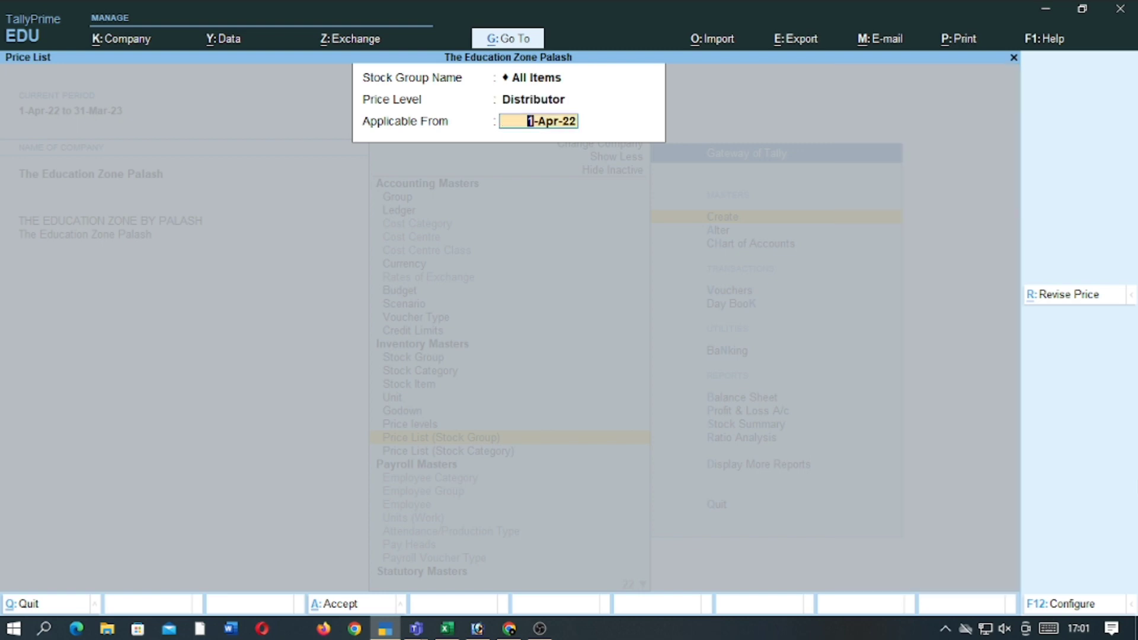
pyautogui.press('Return')
pyautogui.press('Return')
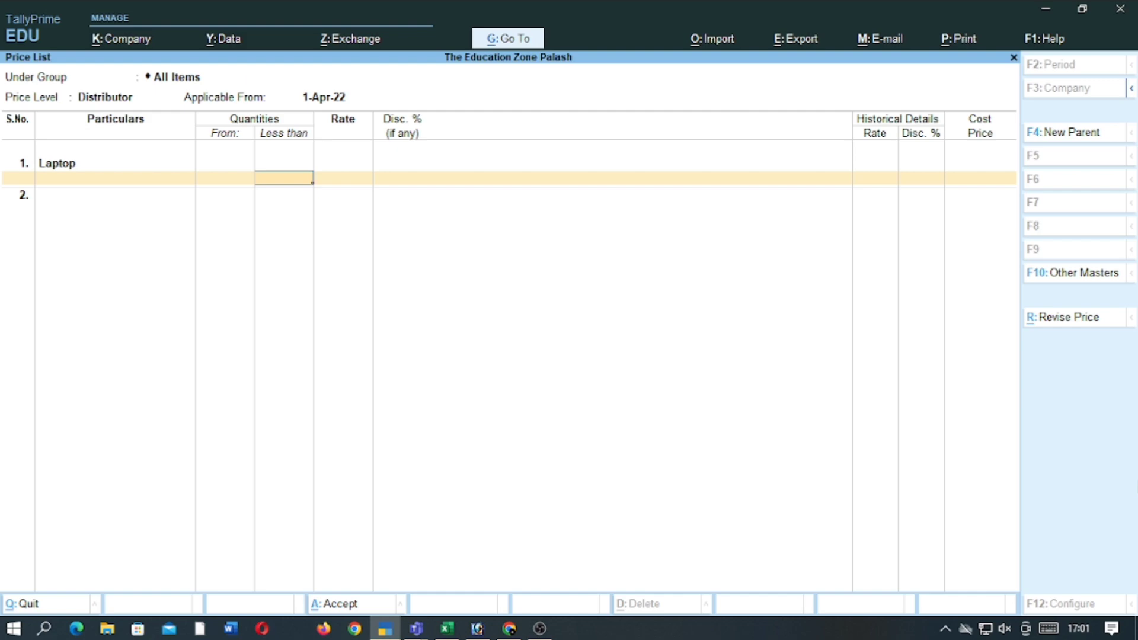
# Enter the first Laptop slab for less than 10 PCS at rate 40000 with 2% discount, checking the Excel price list
pyautogui.write('10')
pyautogui.press('Return')
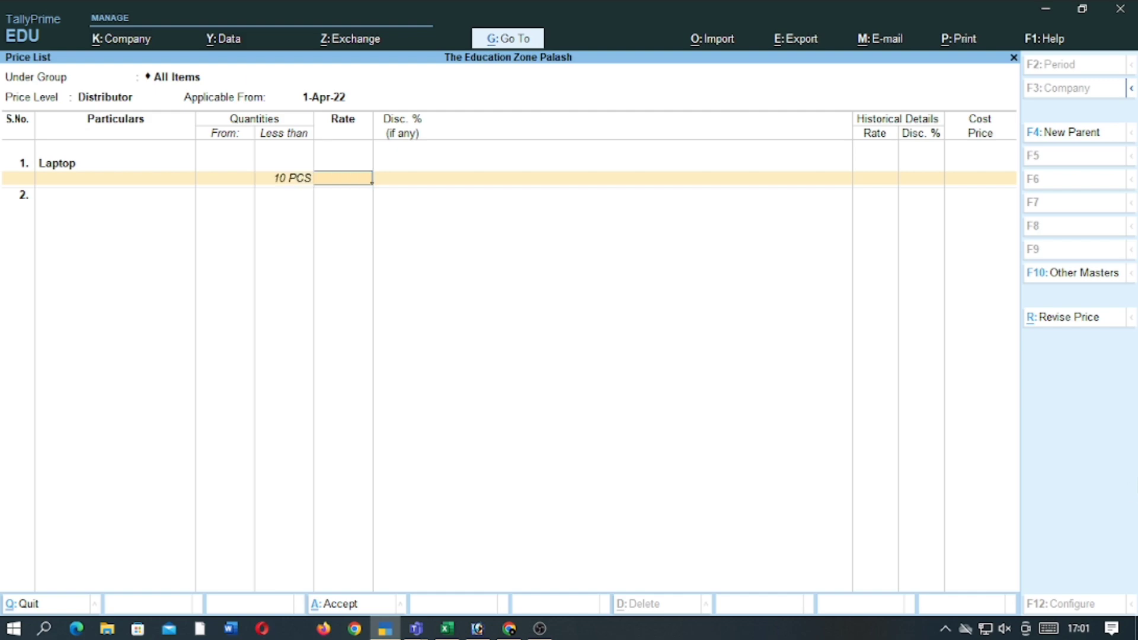
pyautogui.click(447, 629)
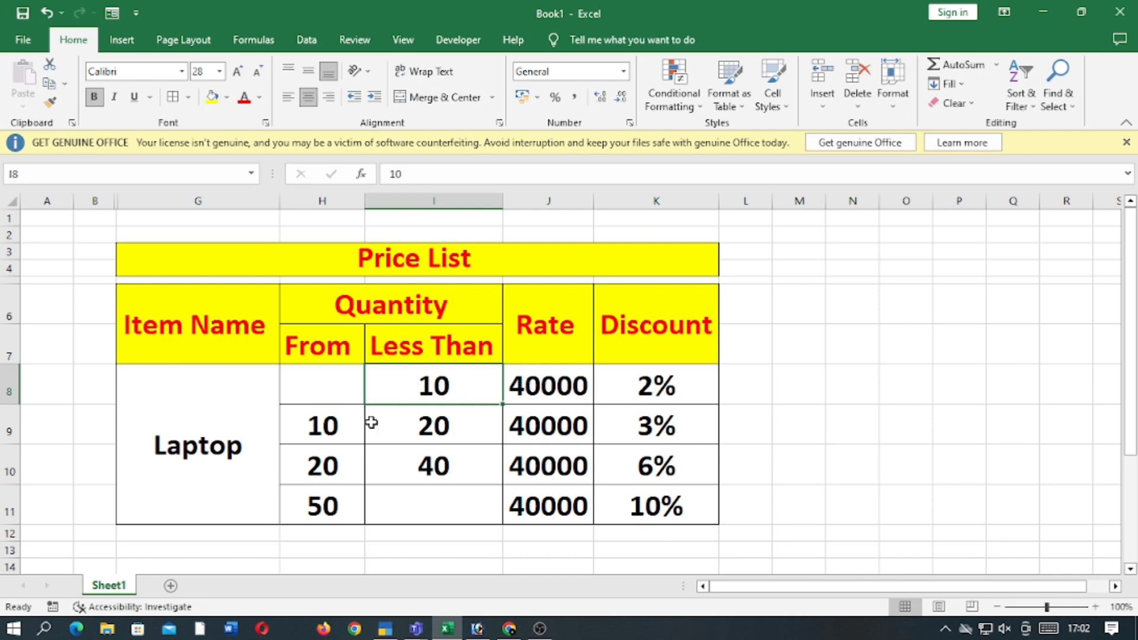
pyautogui.click(476, 628)
pyautogui.write('40000')
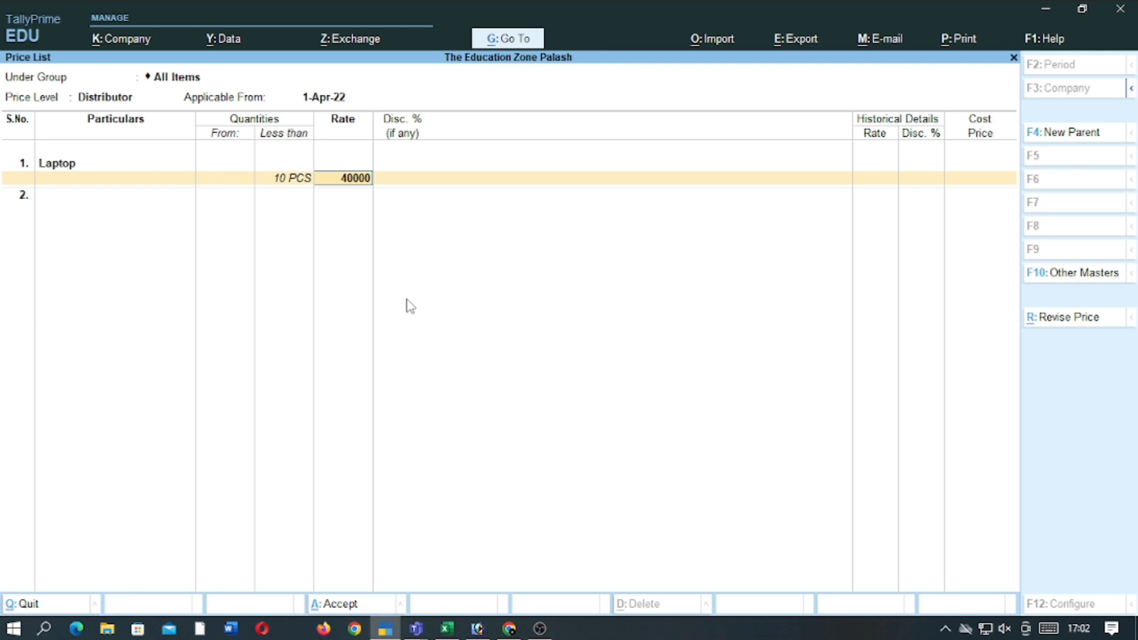
pyautogui.press('Return')
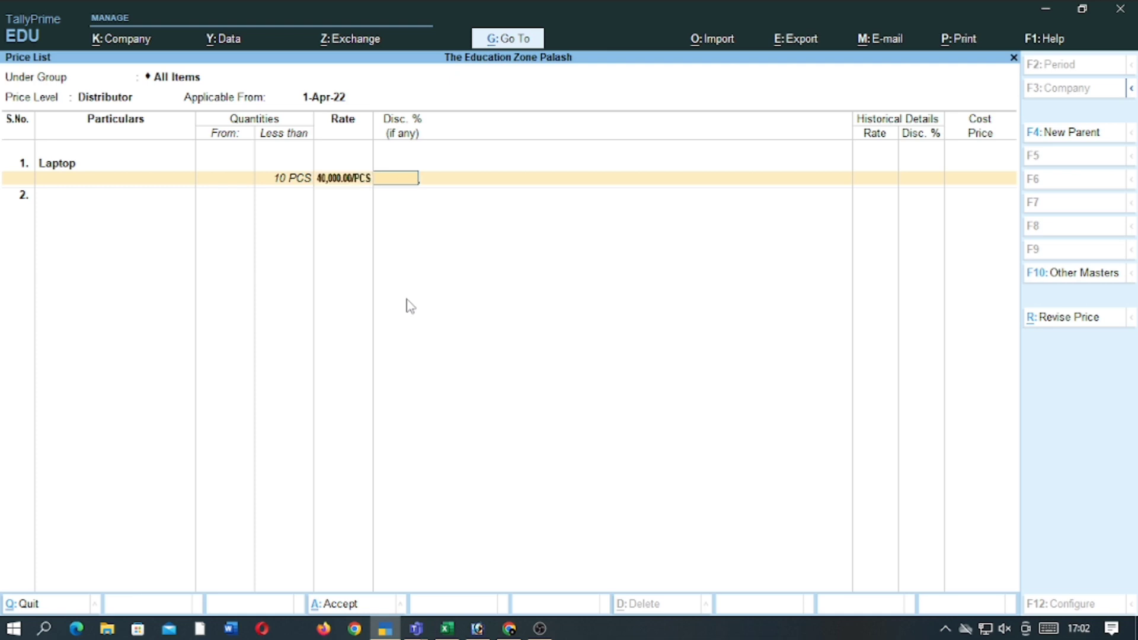
pyautogui.write('2')
pyautogui.press('Return')
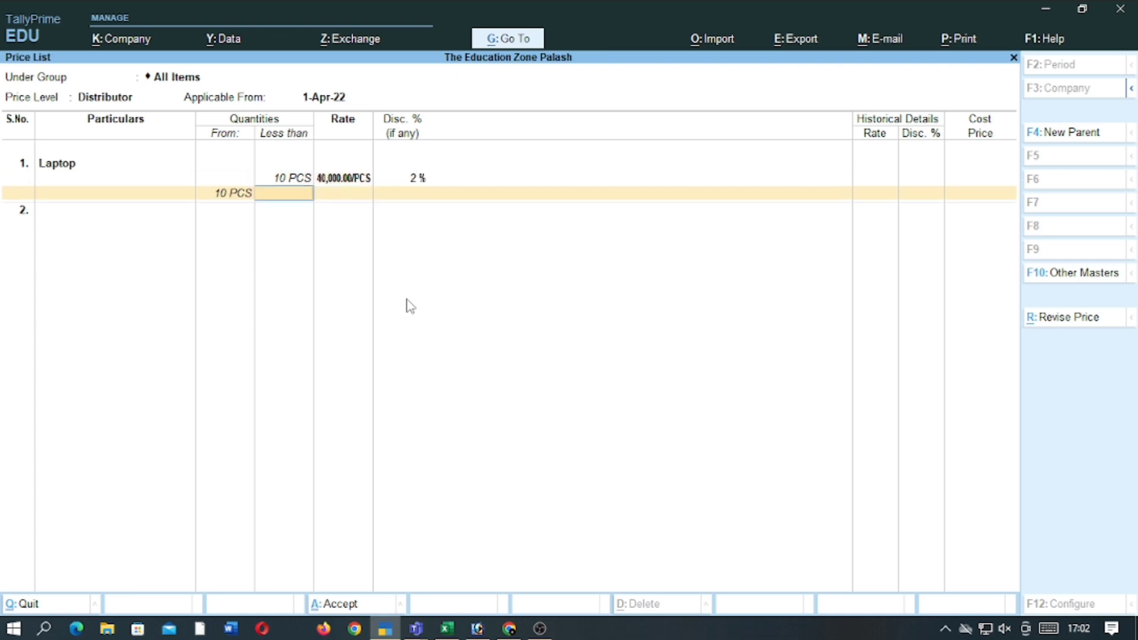
# Enter the Laptop slab from 10 to less than 20 PCS at rate 40000 with 3% discount, checking the Excel price list
pyautogui.write('20')
pyautogui.press('Return')
pyautogui.write('40,0')
pyautogui.write('0000')
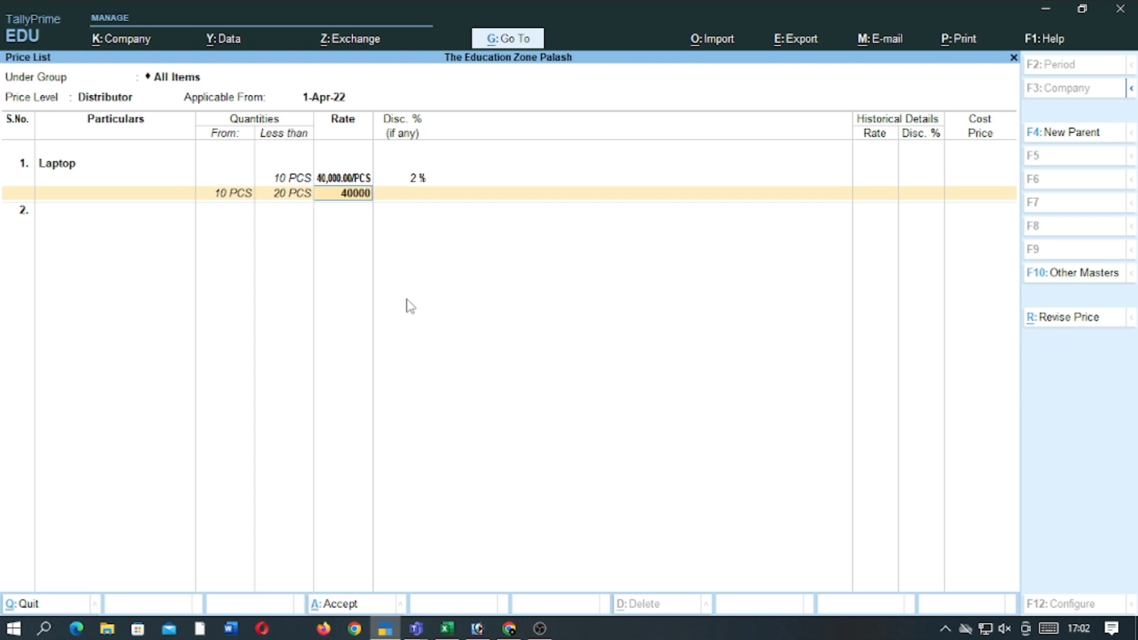
pyautogui.press('Return')
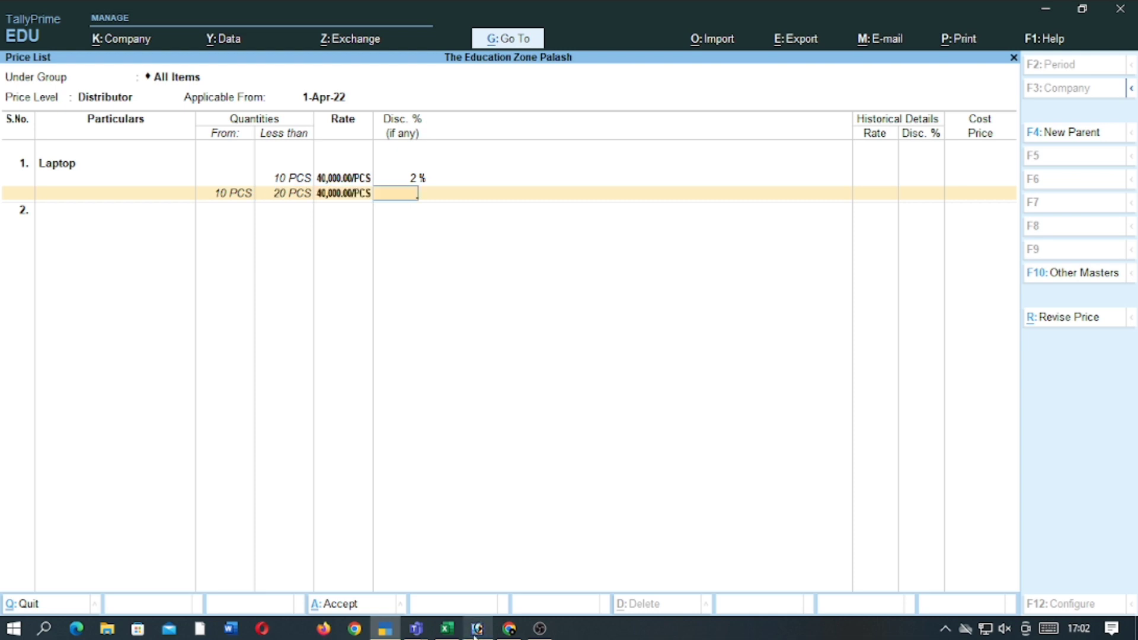
pyautogui.click(449, 629)
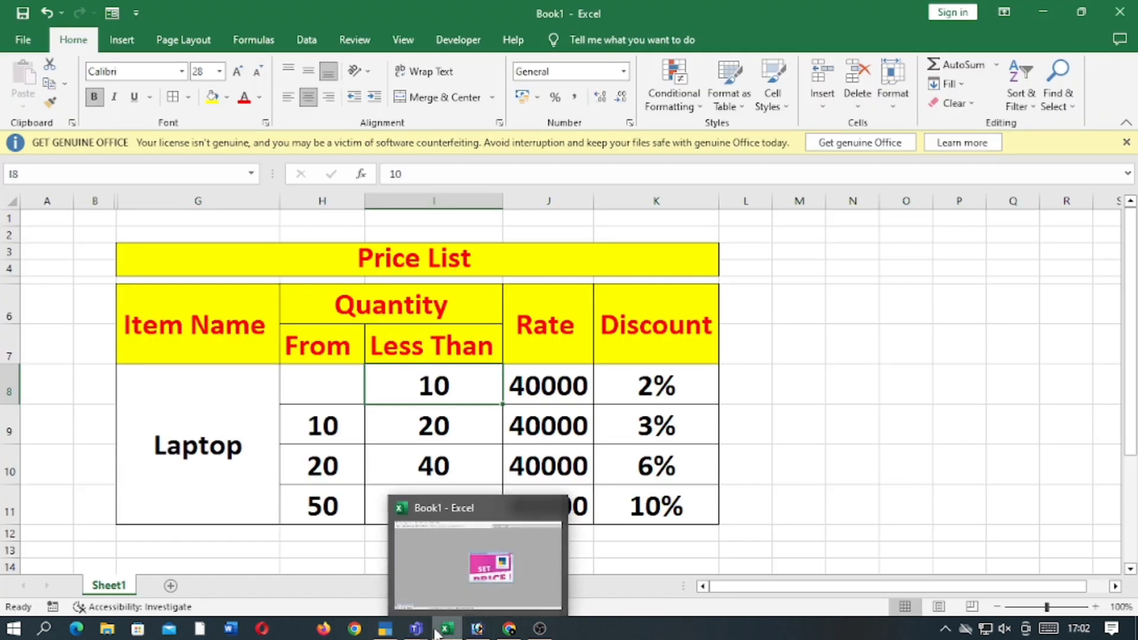
pyautogui.moveTo(446, 632)
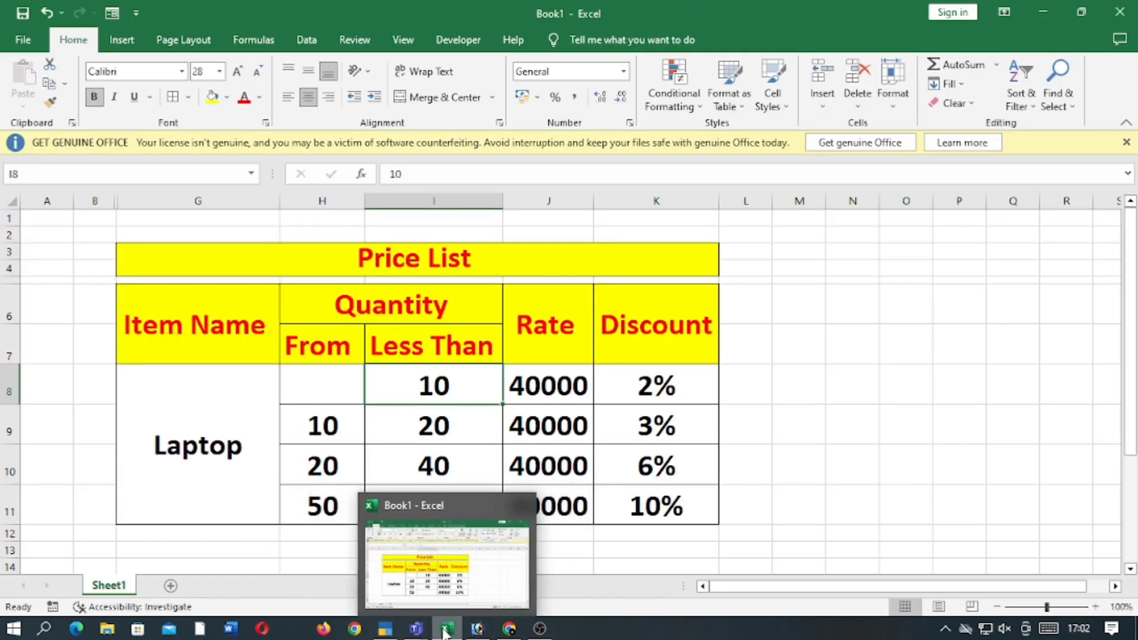
pyautogui.click(385, 629)
pyautogui.write('3')
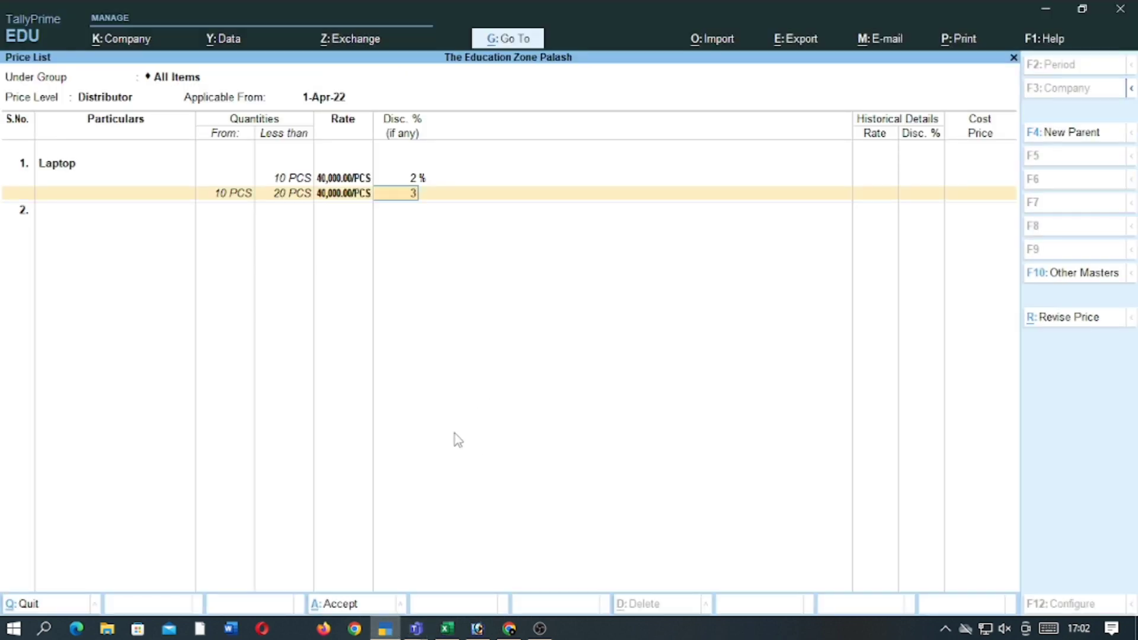
pyautogui.press('Return')
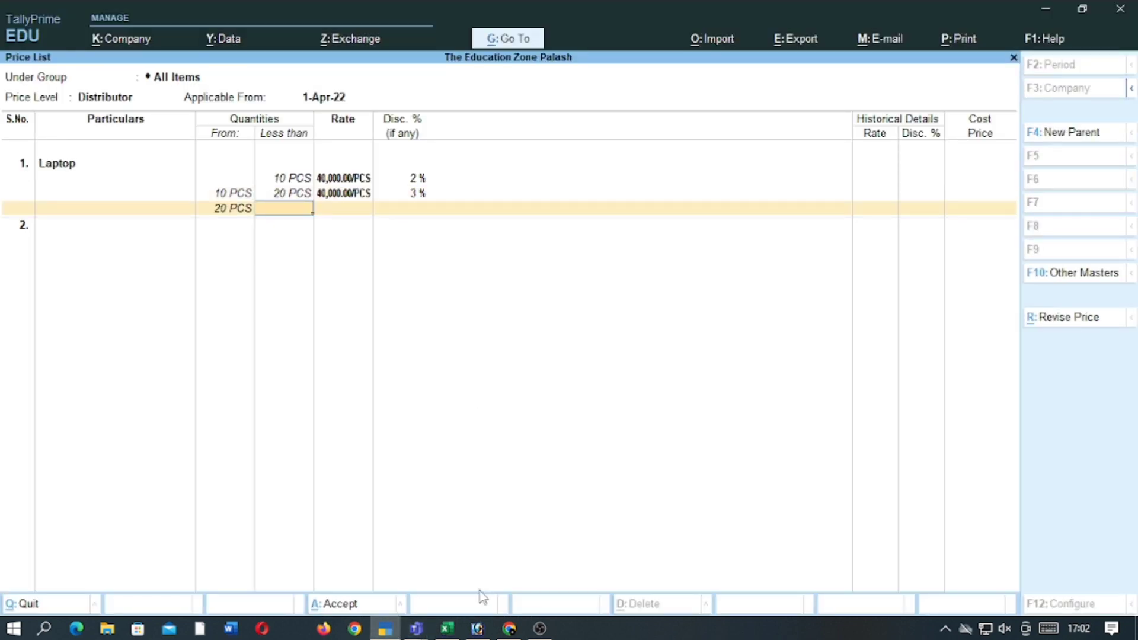
# Consult the Excel price list and enter the Laptop slab from 20 to less than 40 PCS at rate 40000 with 6% discount
pyautogui.click(449, 631)
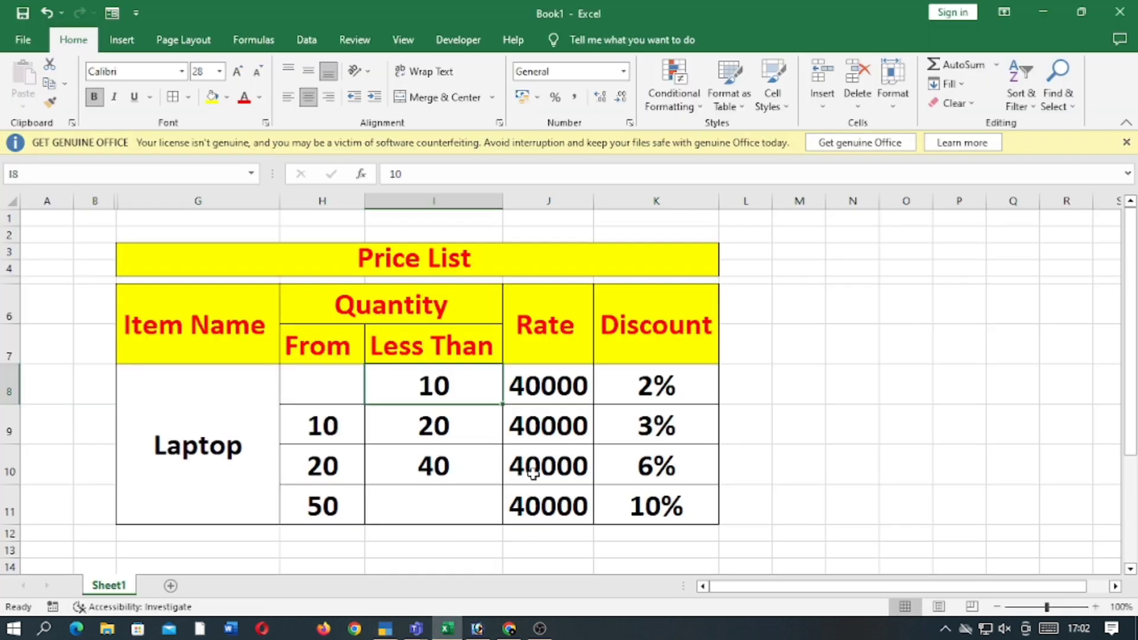
pyautogui.click(393, 634)
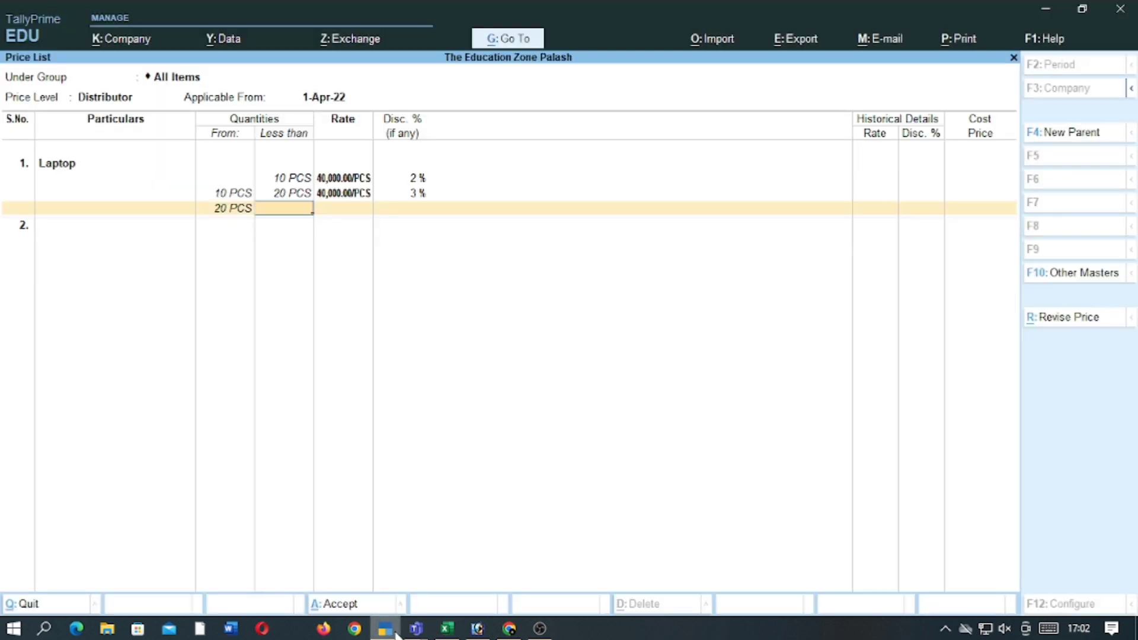
pyautogui.write('40')
pyautogui.press('Return')
pyautogui.write('40,00')
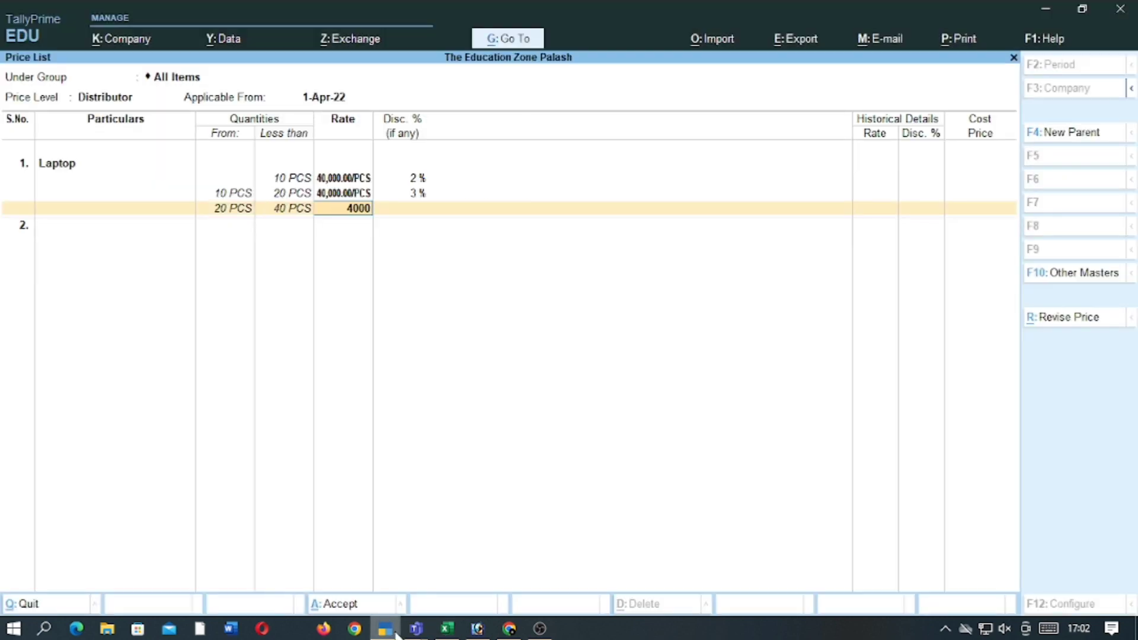
pyautogui.write('0')
pyautogui.press('Return')
pyautogui.write('6')
pyautogui.press('Return')
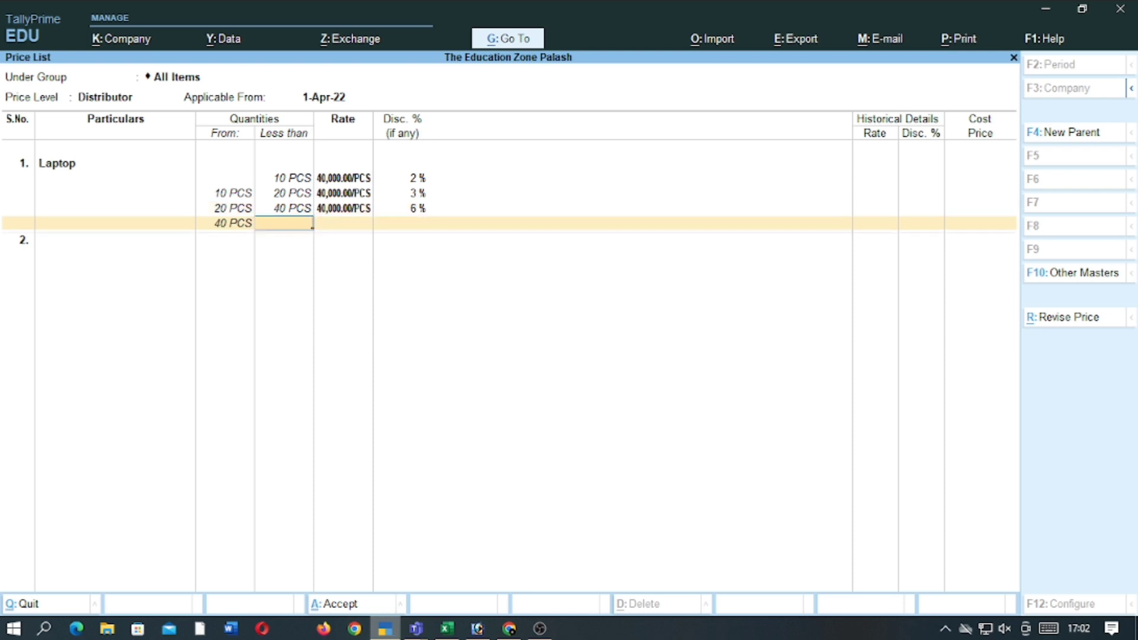
# Switch to the Excel price list and change the From quantity of the last Laptop slab to 40
pyautogui.click(447, 629)
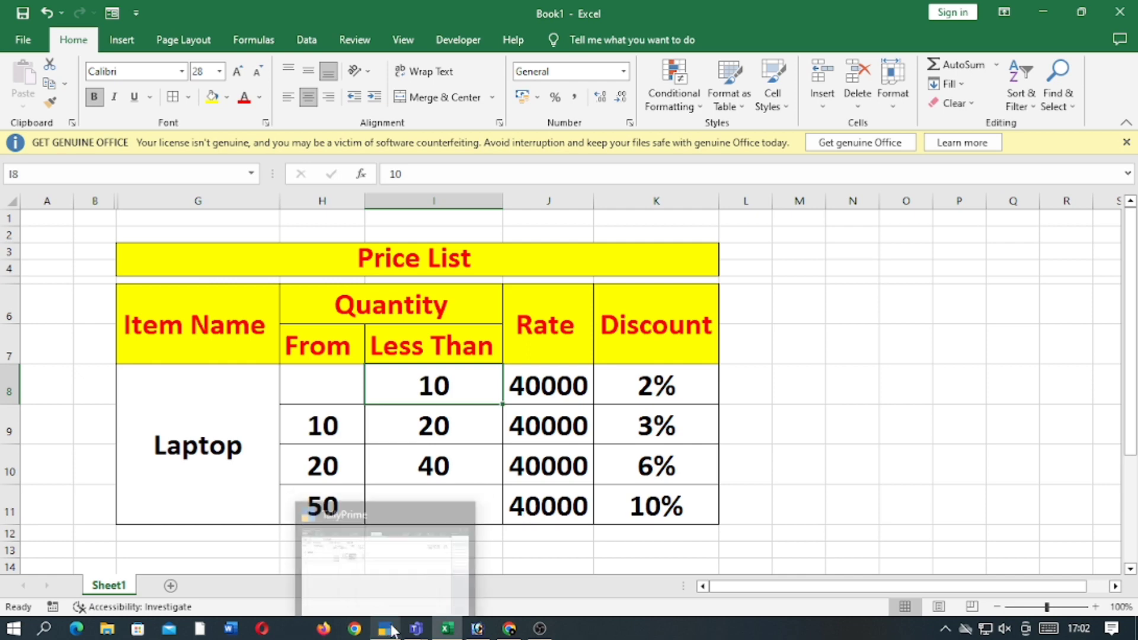
pyautogui.click(388, 557)
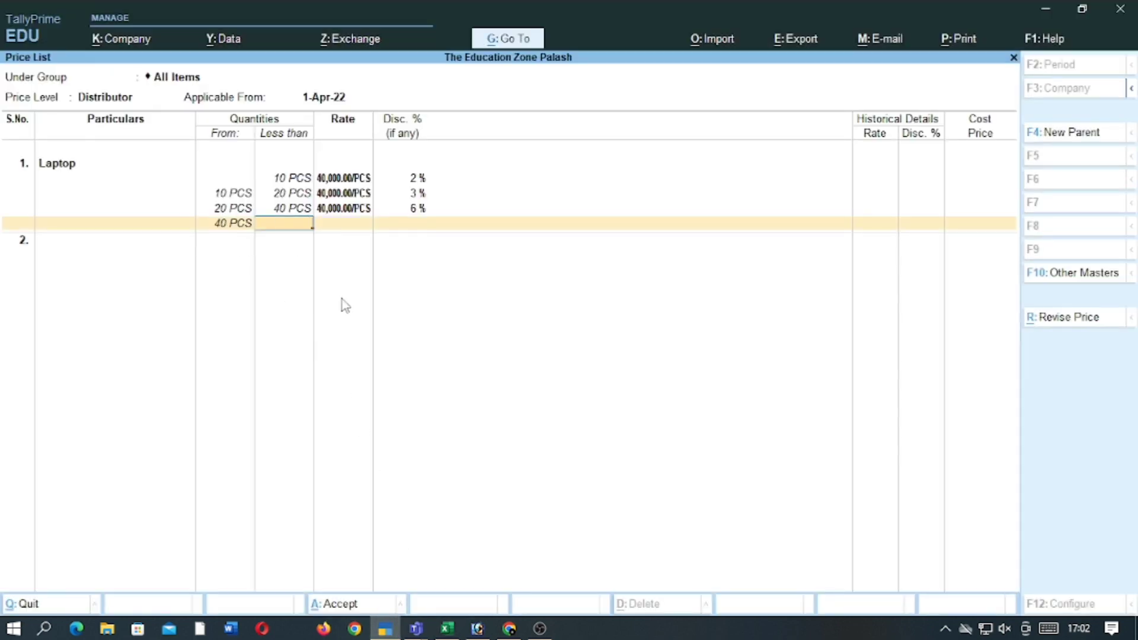
pyautogui.click(446, 628)
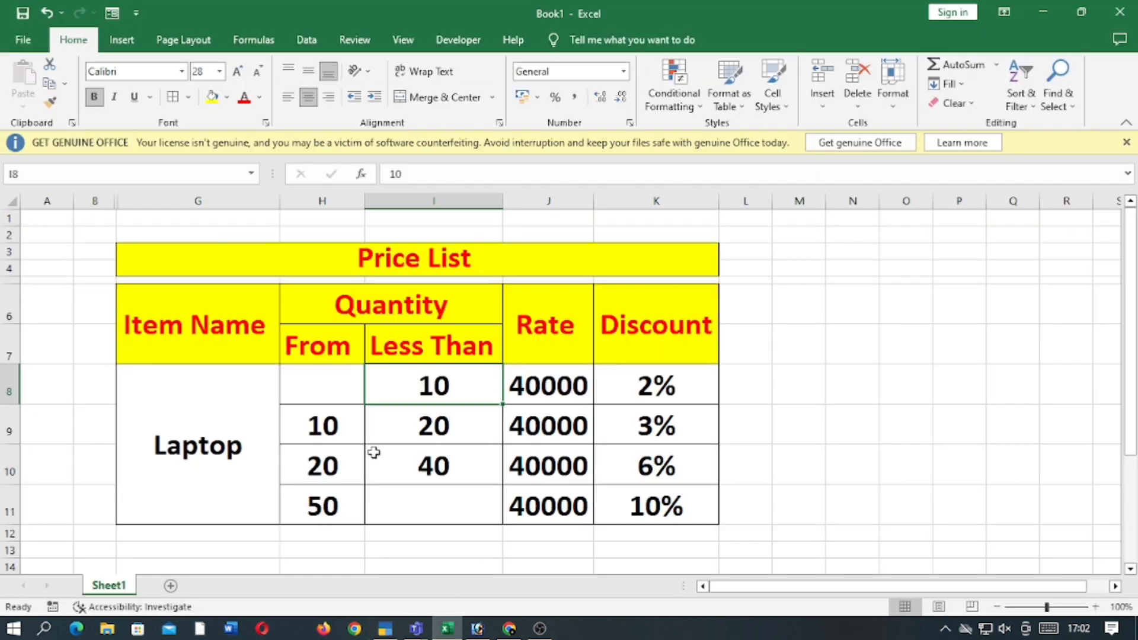
pyautogui.click(353, 506)
pyautogui.doubleClick(353, 505)
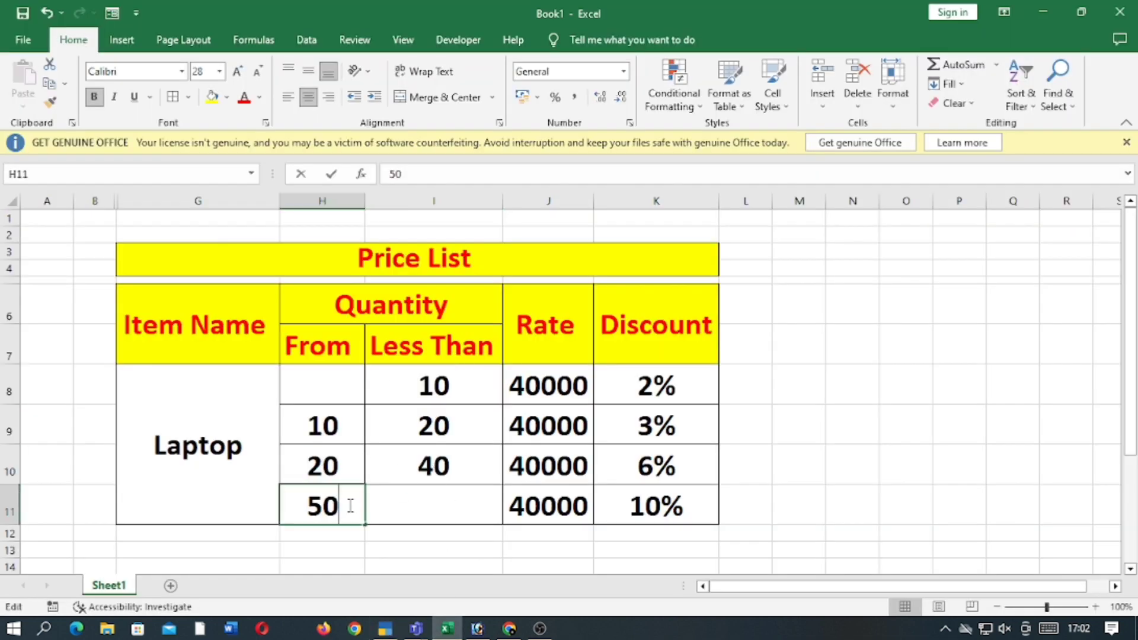
pyautogui.press('BackSpace')
pyautogui.press('BackSpace')
pyautogui.write('40')
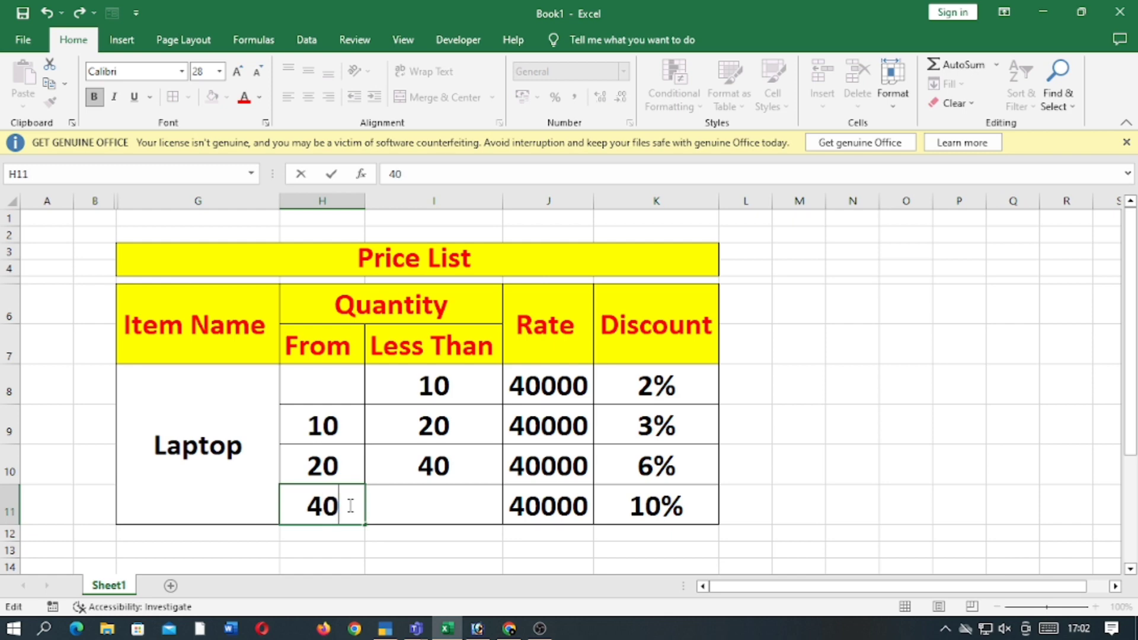
pyautogui.click(799, 477)
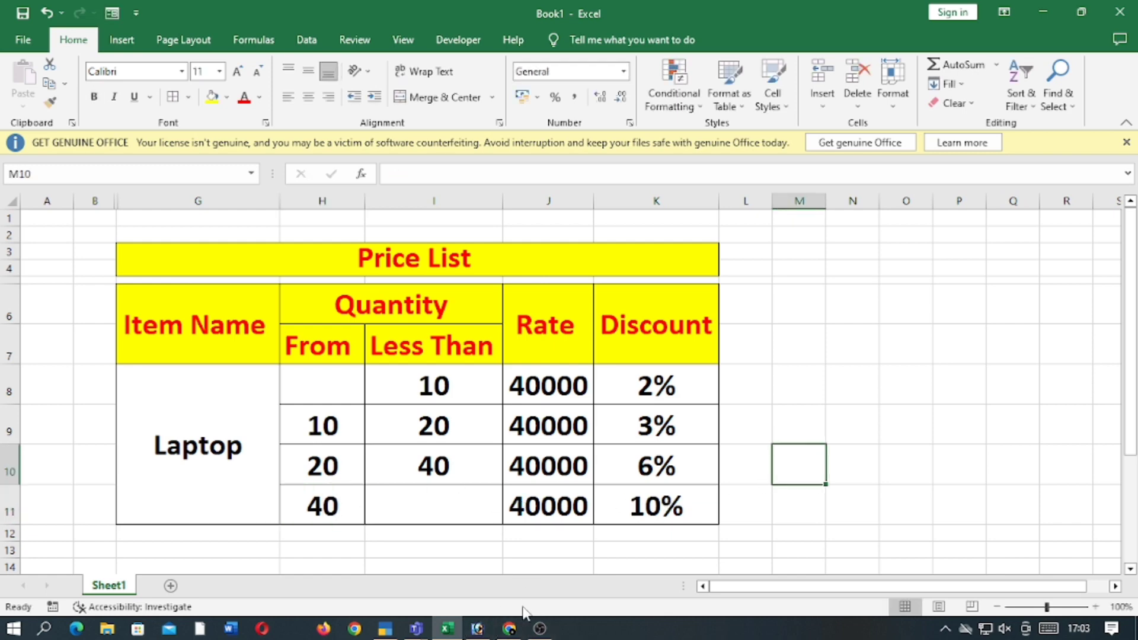
# Back in TallyPrime, enter the Laptop slab from 40 PCS upward at rate 40000 with 10% discount and save the price list
pyautogui.click(385, 629)
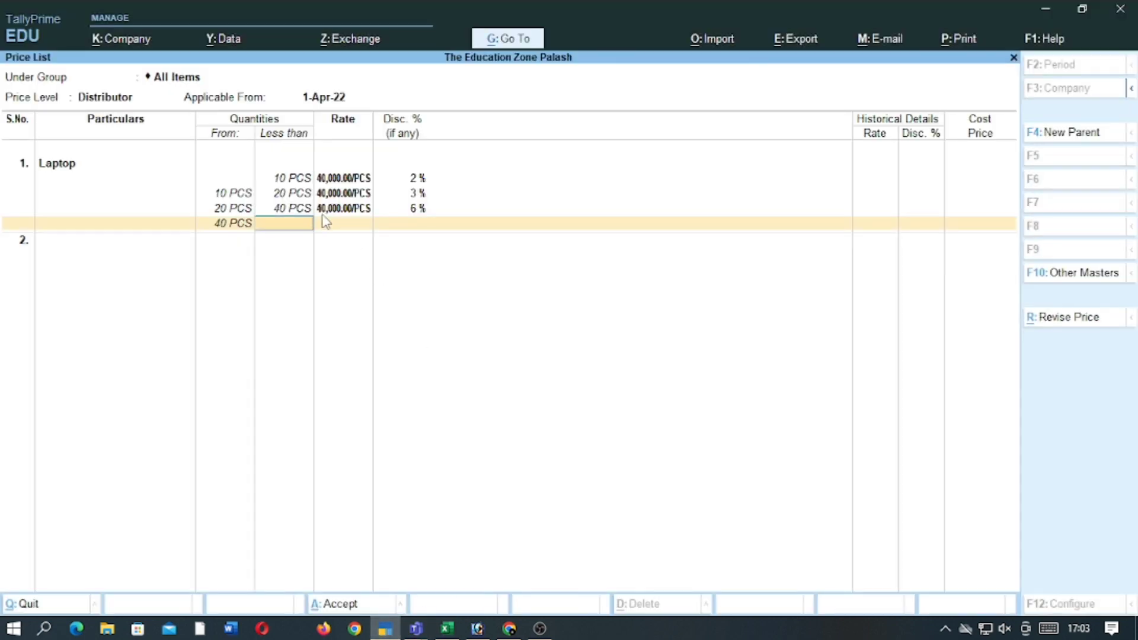
pyautogui.press('Return')
pyautogui.write('40000')
pyautogui.press('Return')
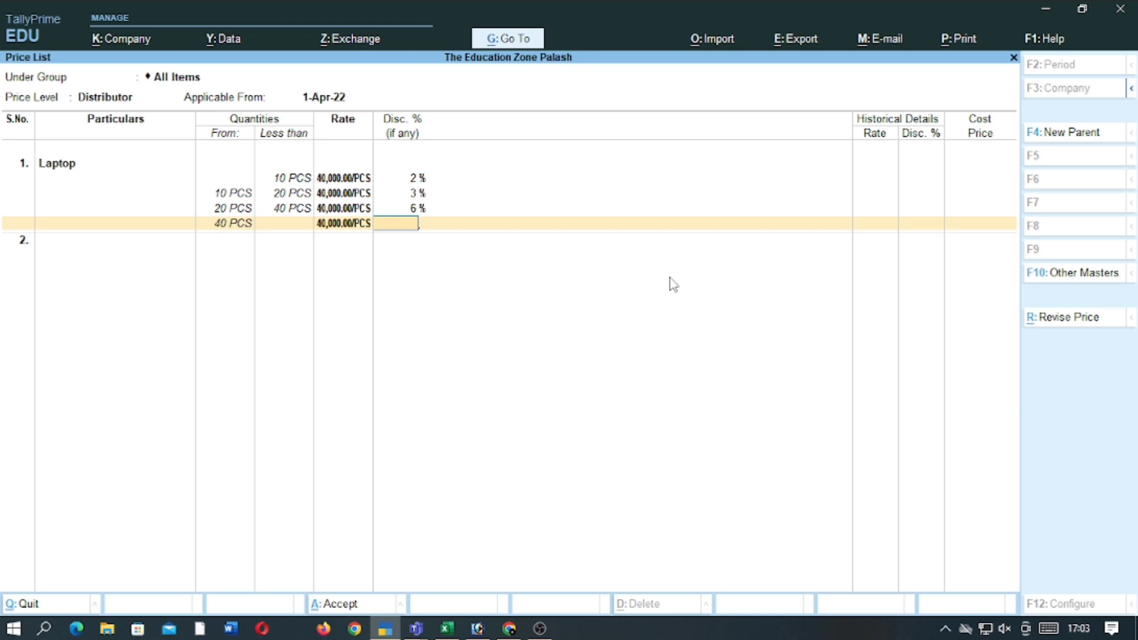
pyautogui.write('10')
pyautogui.press('Return')
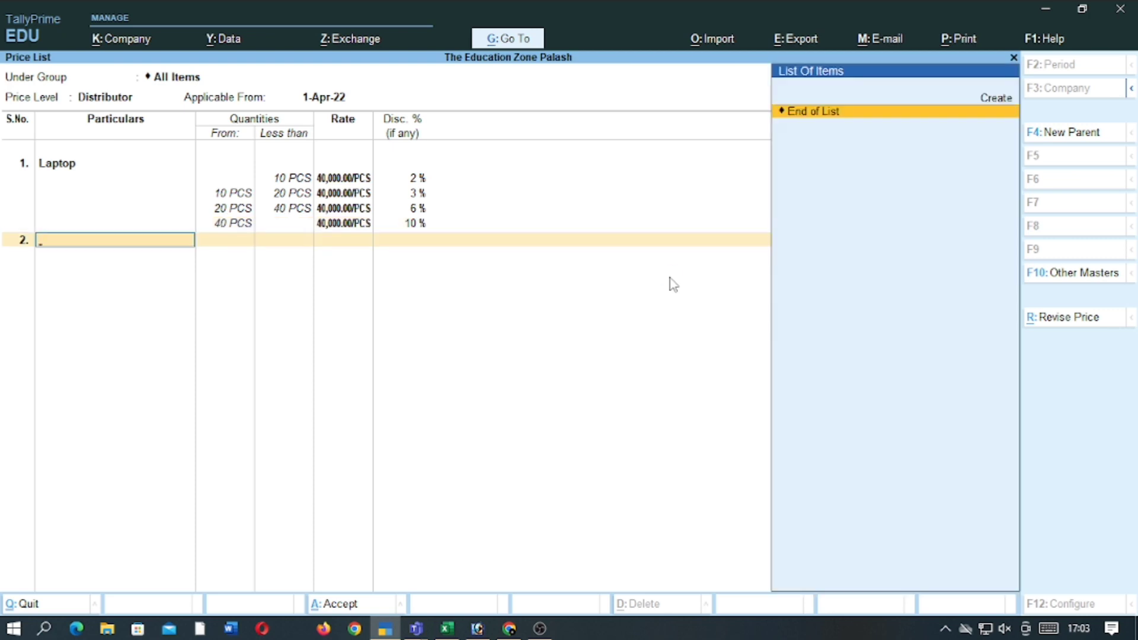
pyautogui.press('Return')
pyautogui.press('y')
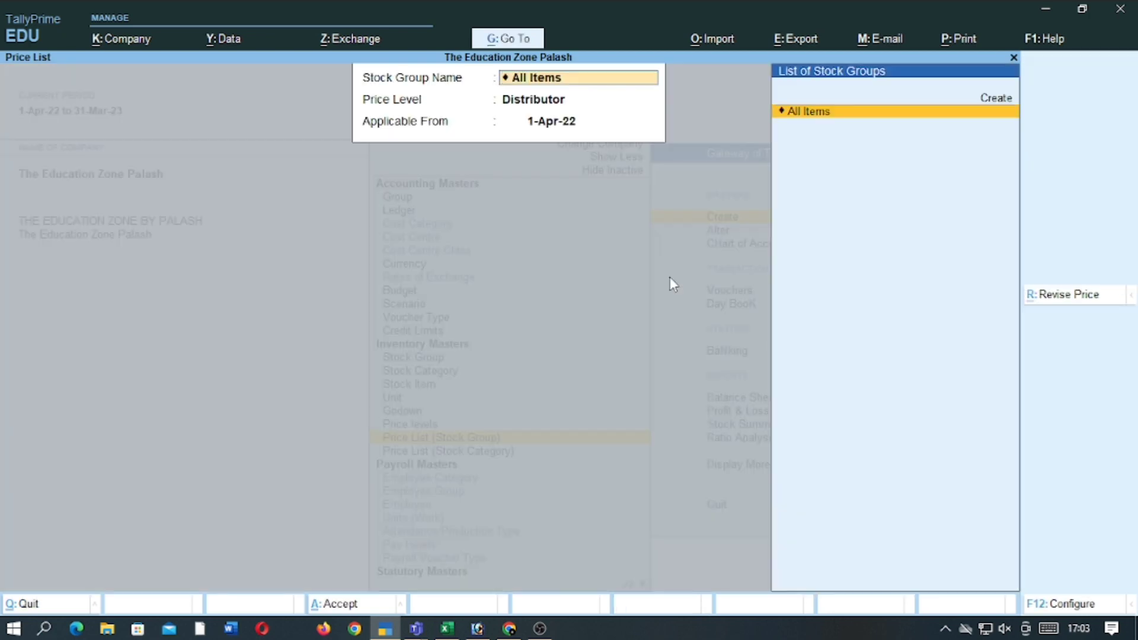
# Leave the price list and master creation screens and start a new Sales voucher
pyautogui.press('Escape')
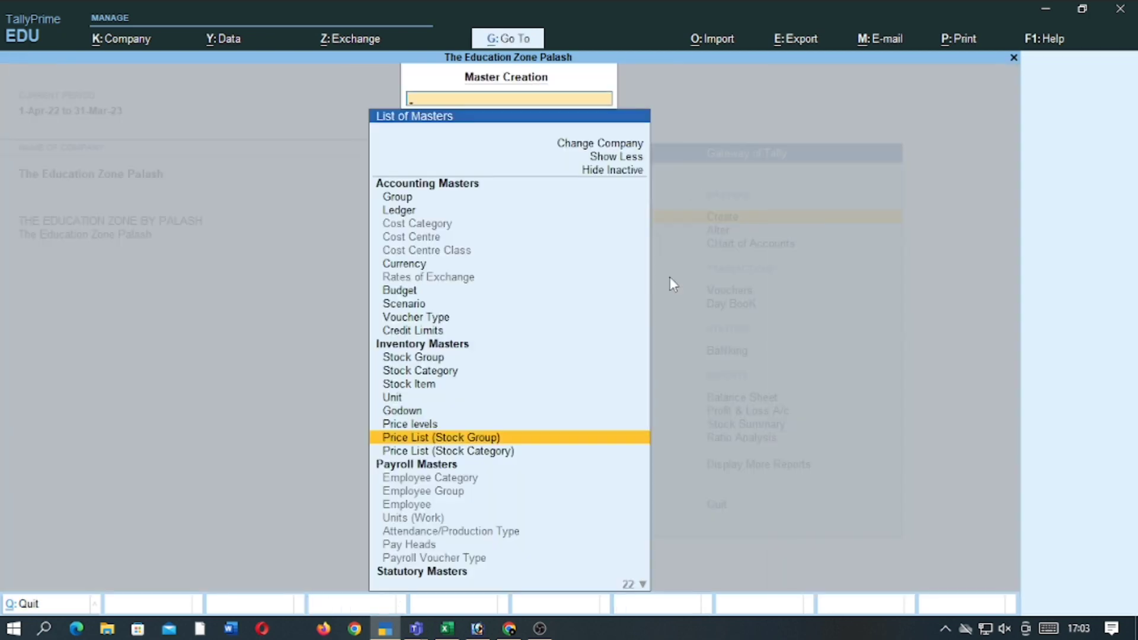
pyautogui.press('Escape')
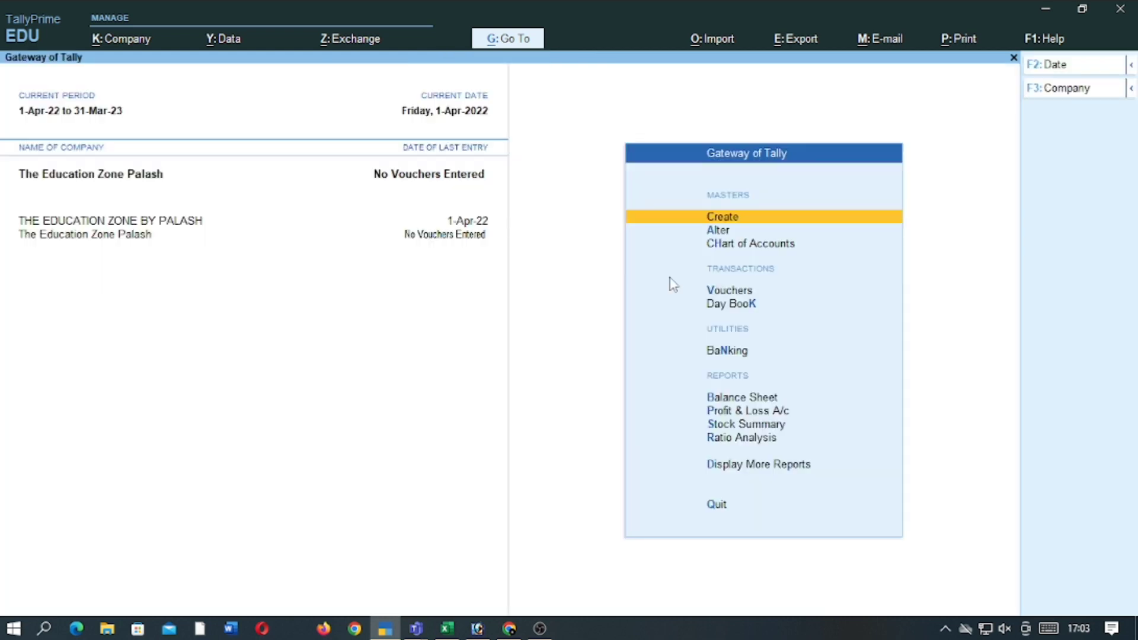
pyautogui.press('Down')
pyautogui.press('Down')
pyautogui.press('Down')
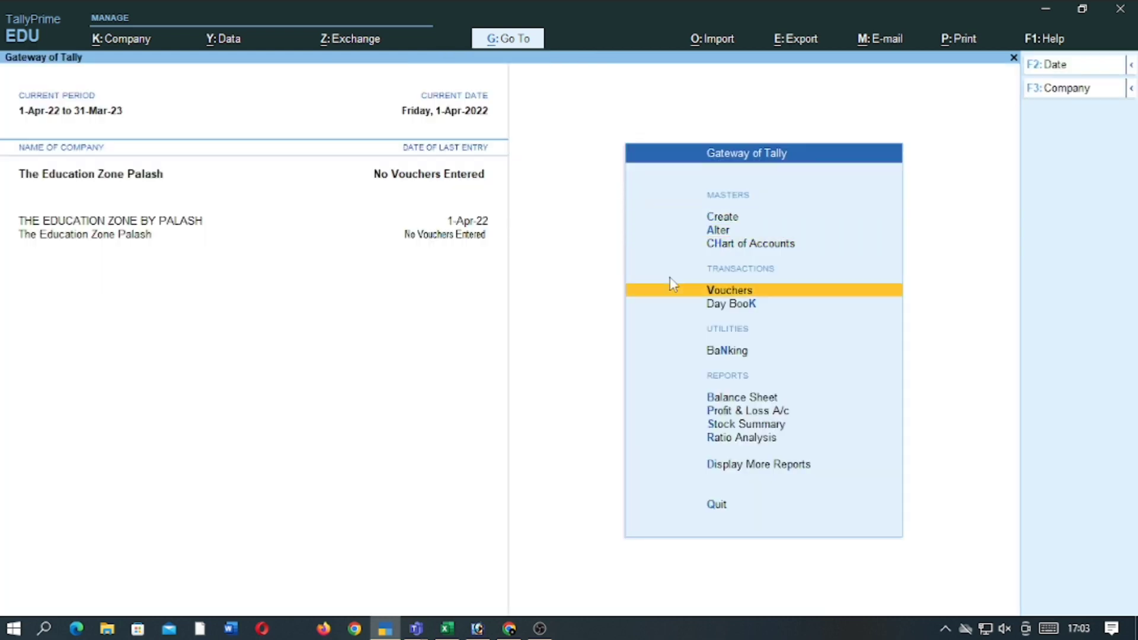
pyautogui.press('Return')
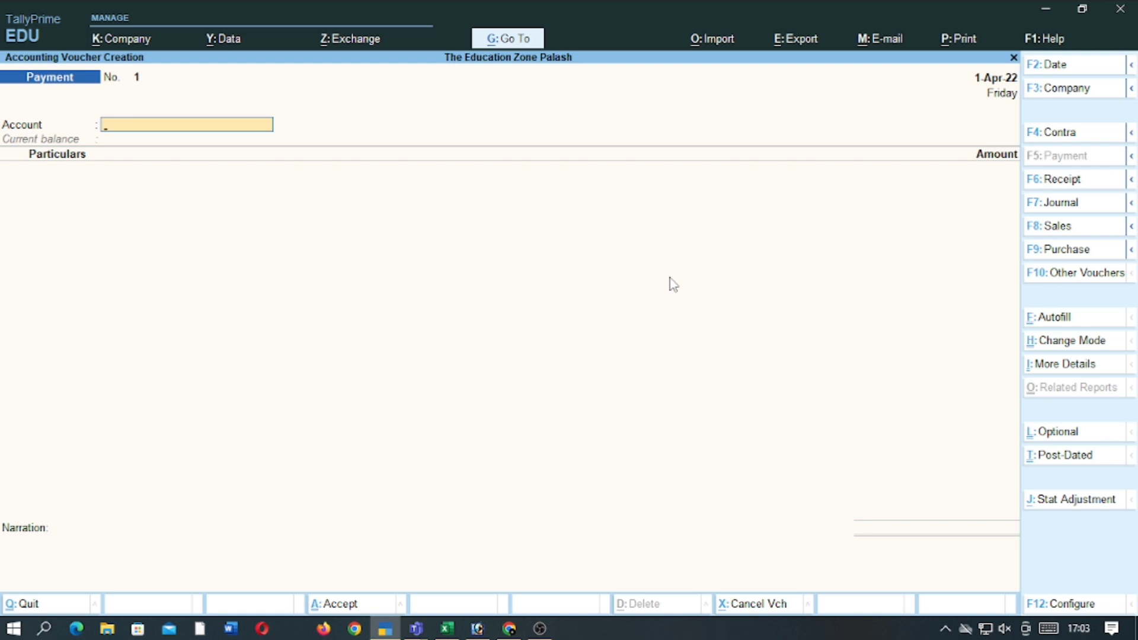
pyautogui.click(1050, 225)
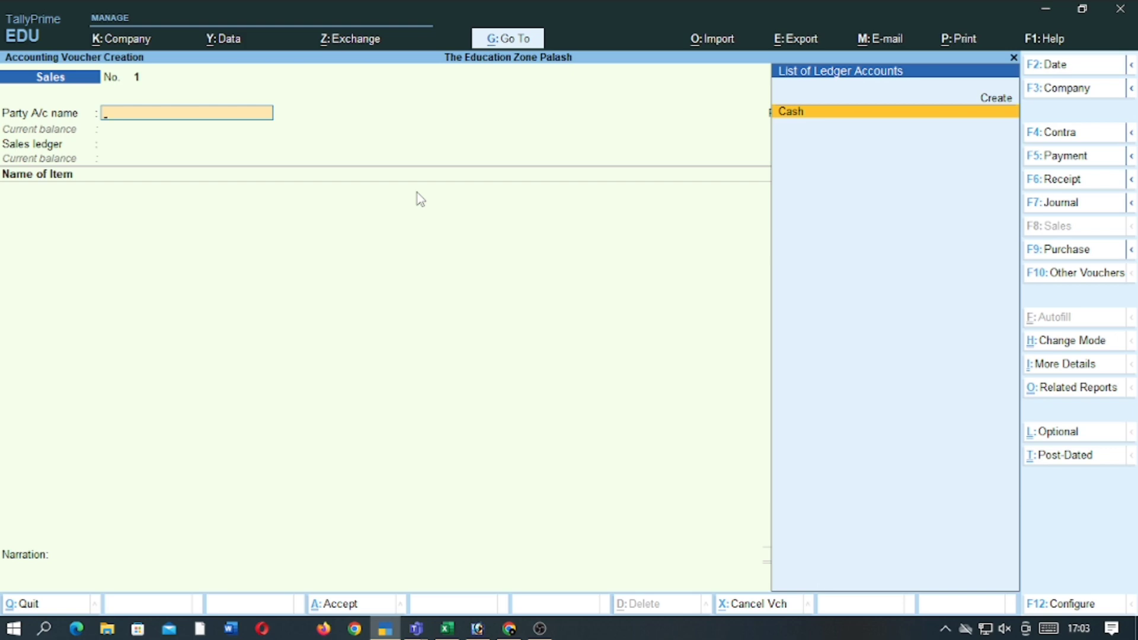
# Create the customer's party ledger under Sundry Debtors from within the sales voucher, using the customer's name
pyautogui.hotkey('alt', 'c')
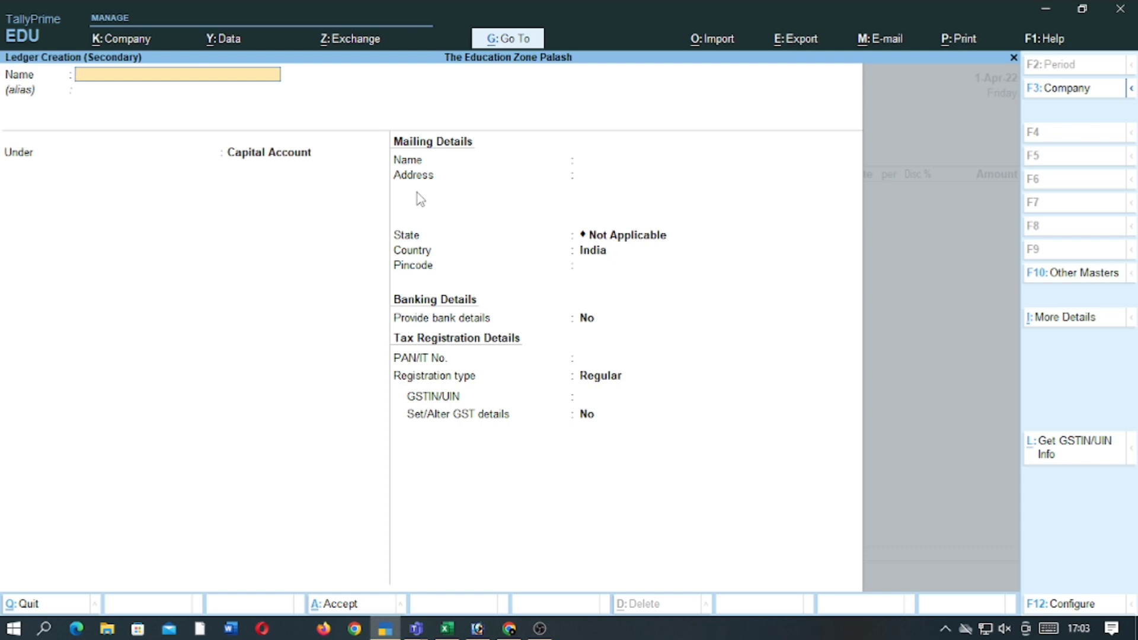
pyautogui.write('Deepan')
pyautogui.press('Return')
pyautogui.write('sun')
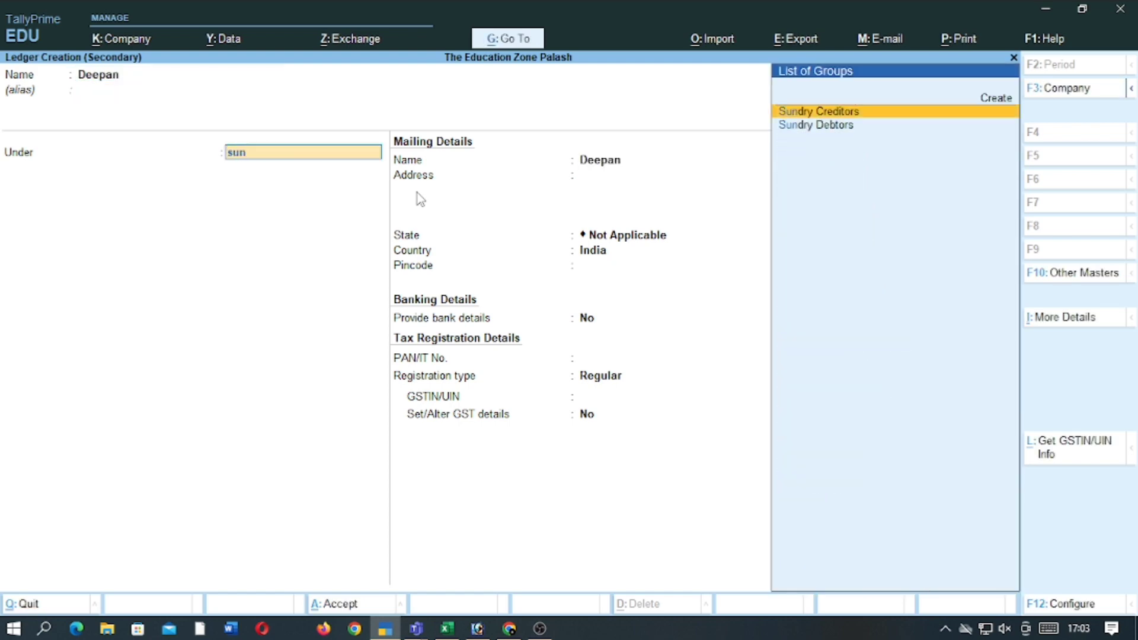
pyautogui.press('Down')
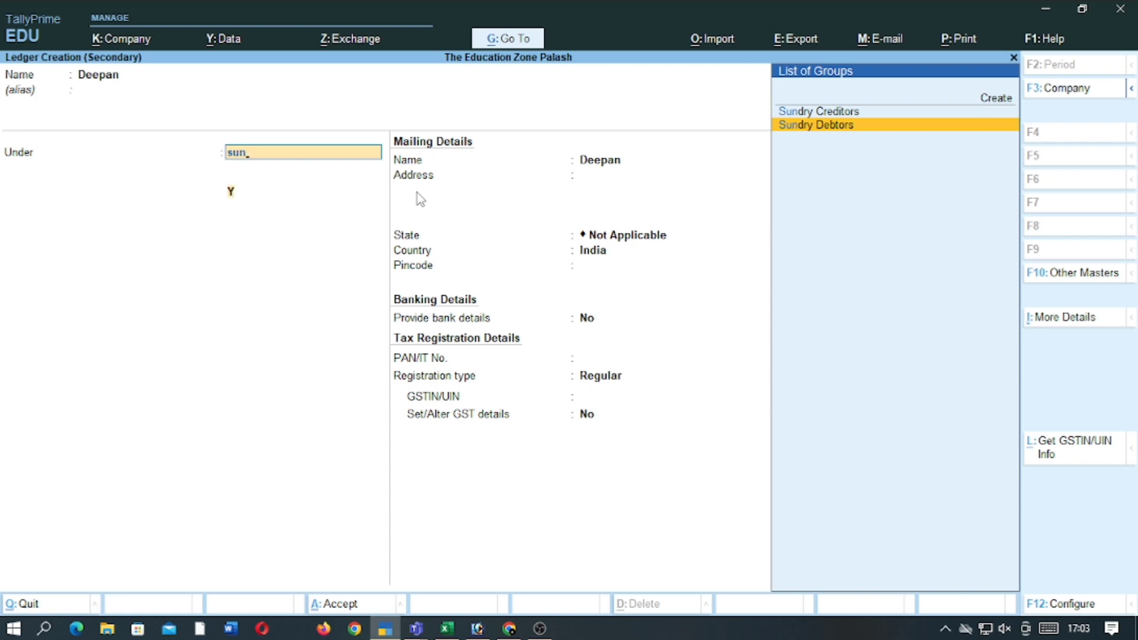
pyautogui.press('Return')
pyautogui.press('ctrl')
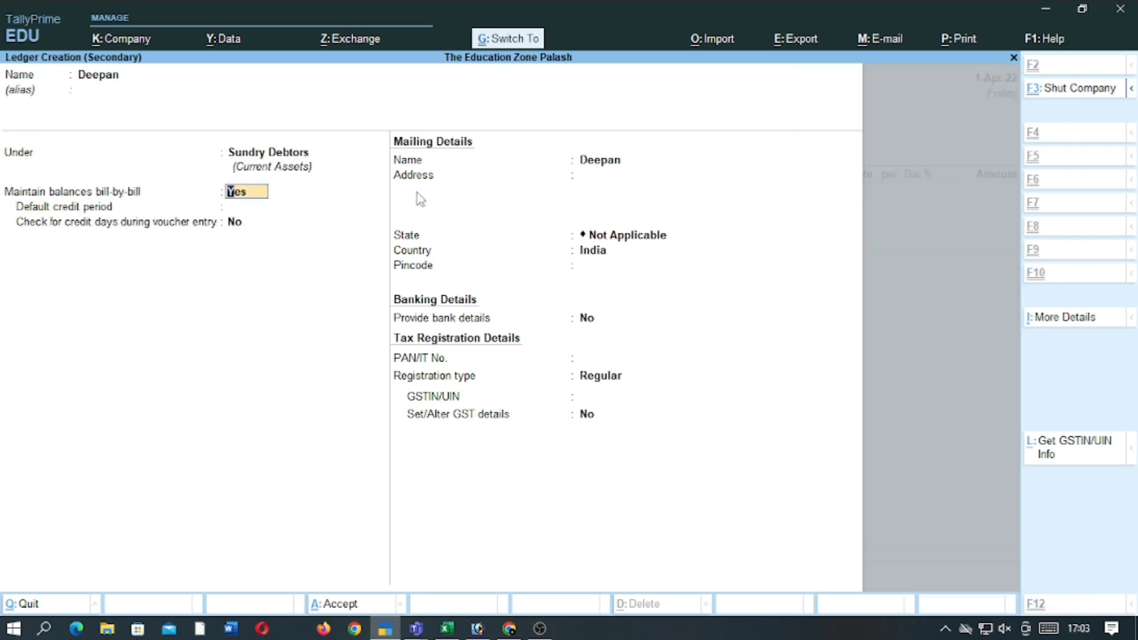
pyautogui.hotkey('ctrl', 'a')
pyautogui.hotkey('ctrl', 'a')
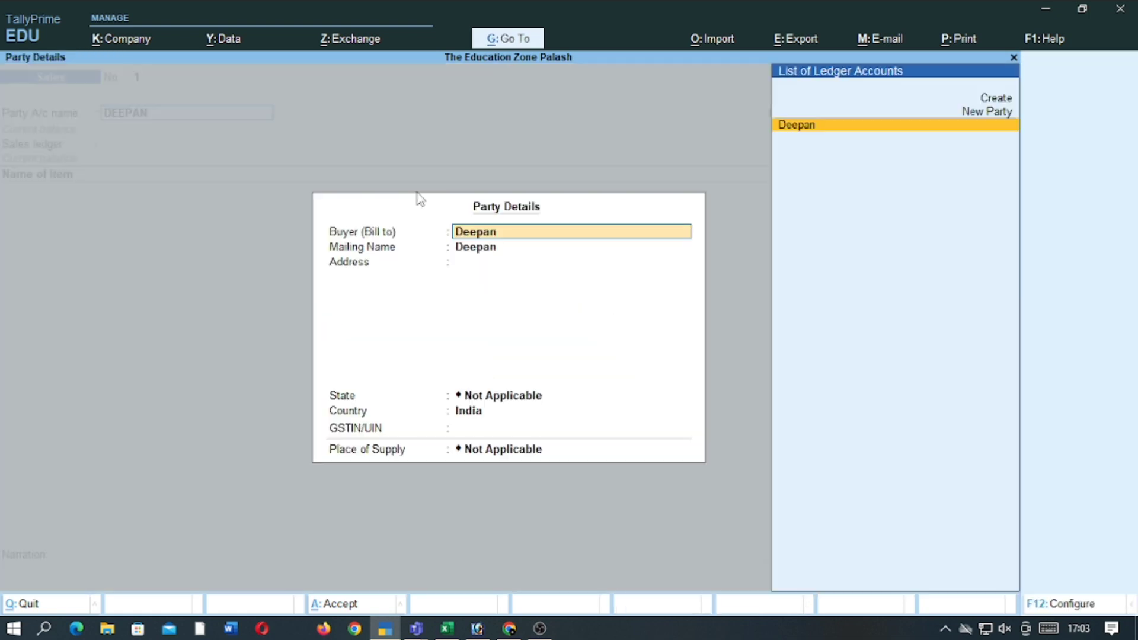
# Accept the default party details and set the voucher's price level to Distributor
pyautogui.hotkey('ctrl', 'a')
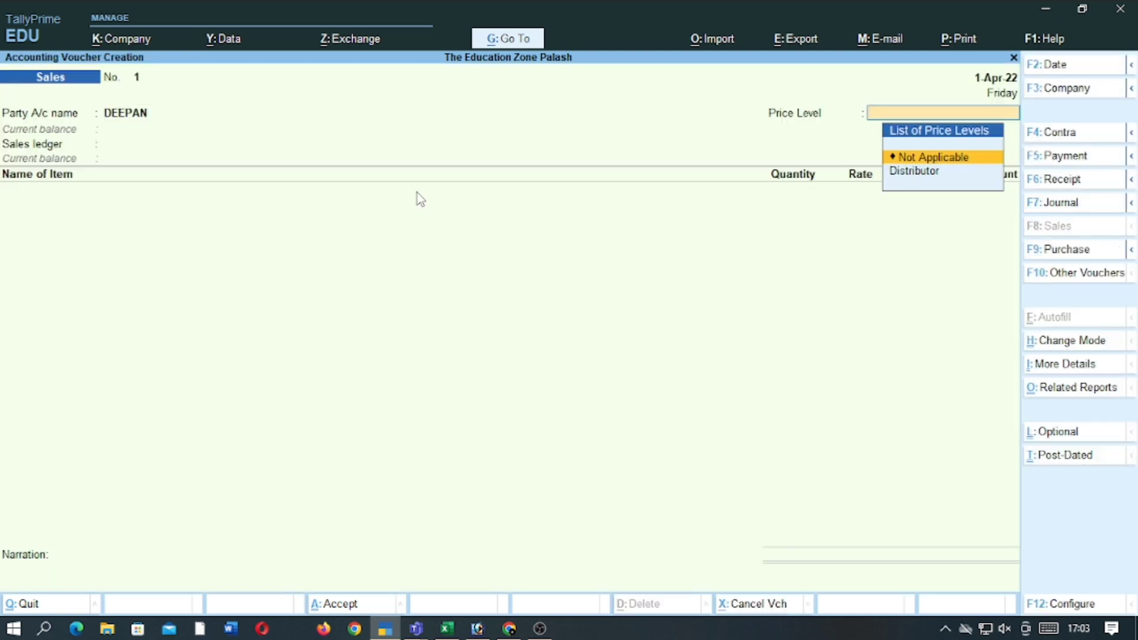
pyautogui.press('Down')
pyautogui.press('Return')
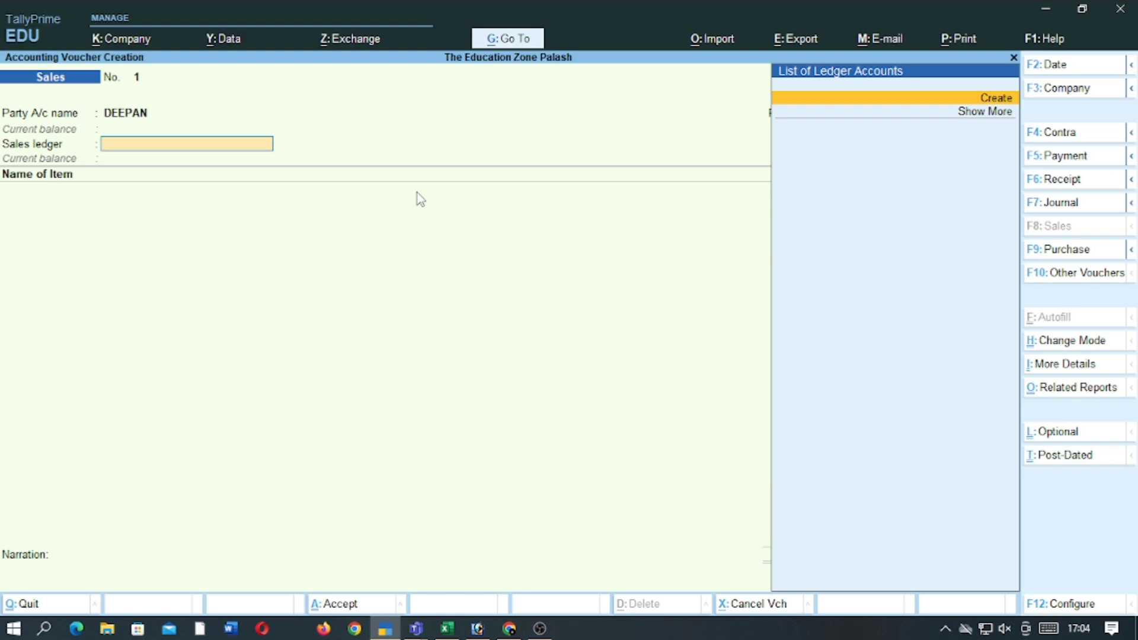
# Start a new ledger named Sales under Sales Accounts and set Set/Alter GST Details to Yes
pyautogui.press('Return')
pyautogui.write('Sales')
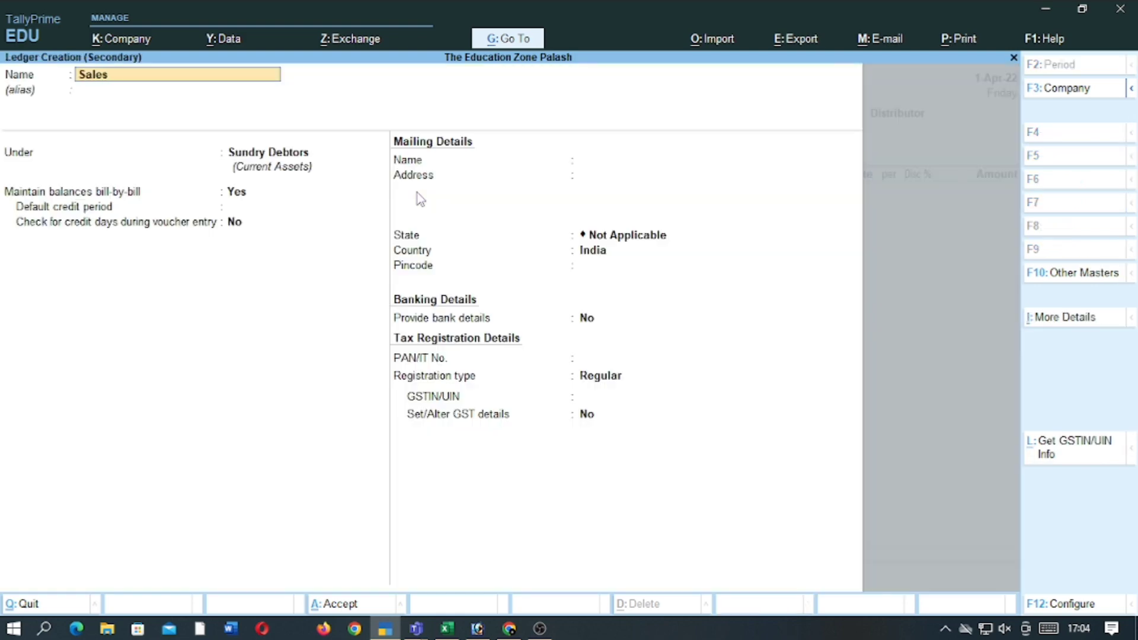
pyautogui.press('Return')
pyautogui.write('Sal')
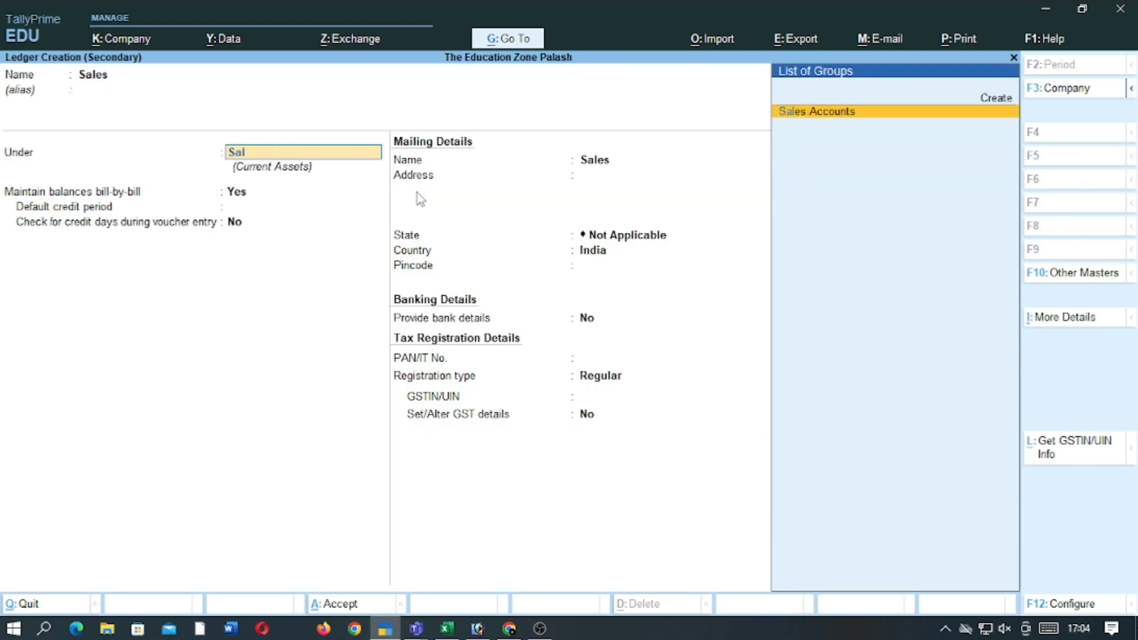
pyautogui.press('Return')
pyautogui.press('Return')
pyautogui.press('Return')
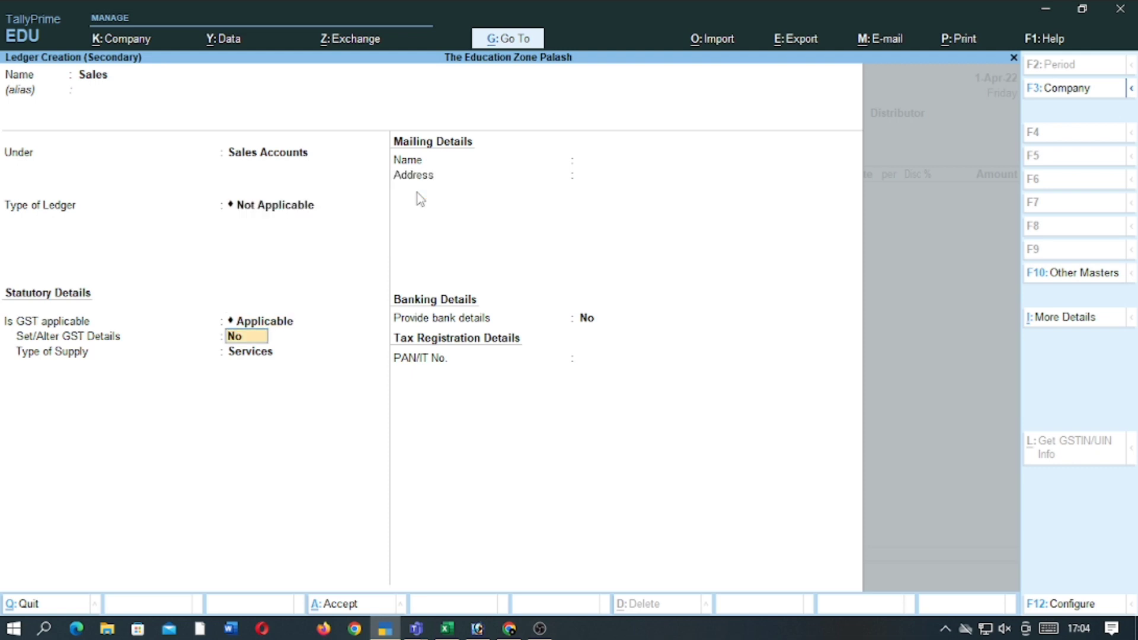
pyautogui.write('yes')
pyautogui.press('Return')
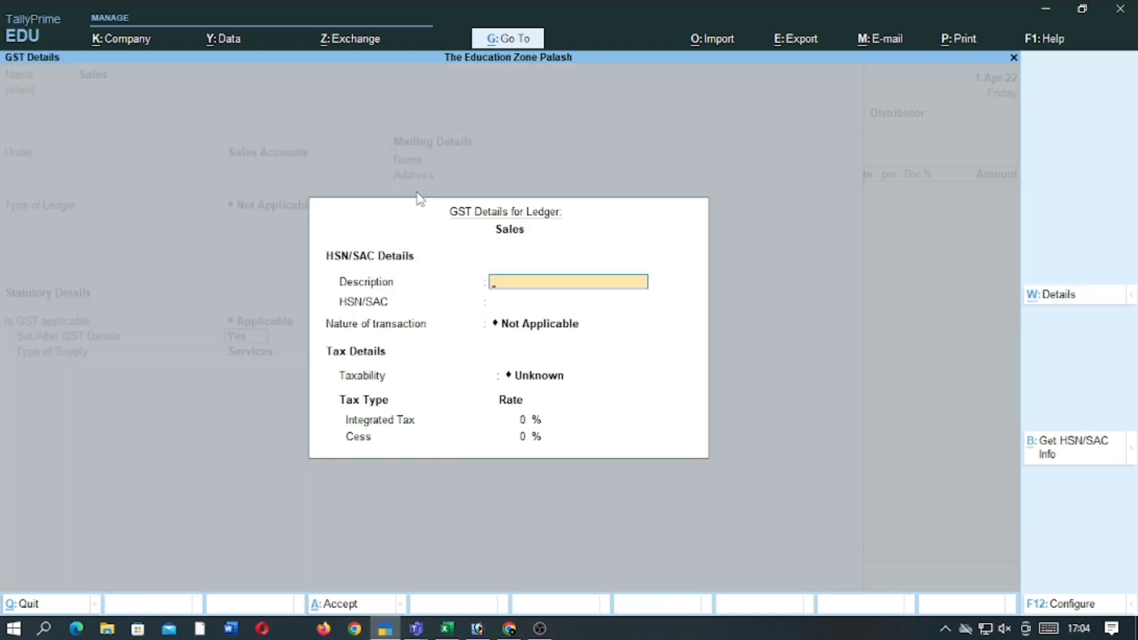
# Set the Sales ledger's GST nature of transaction to Sales Taxable with an integrated tax rate of 18%
pyautogui.press('Return')
pyautogui.press('Return')
pyautogui.press('Down')
pyautogui.press('Down')
pyautogui.press('Down')
pyautogui.press('Down')
pyautogui.press('Down')
pyautogui.press('Down')
pyautogui.press('Down')
pyautogui.press('Down')
pyautogui.press('Down')
pyautogui.press('Down')
pyautogui.press('Down')
pyautogui.press('Down')
pyautogui.press('Down')
pyautogui.press('Down')
pyautogui.press('Down')
pyautogui.press('Down')
pyautogui.press('Down')
pyautogui.press('Down')
pyautogui.press('Down')
pyautogui.press('Down')
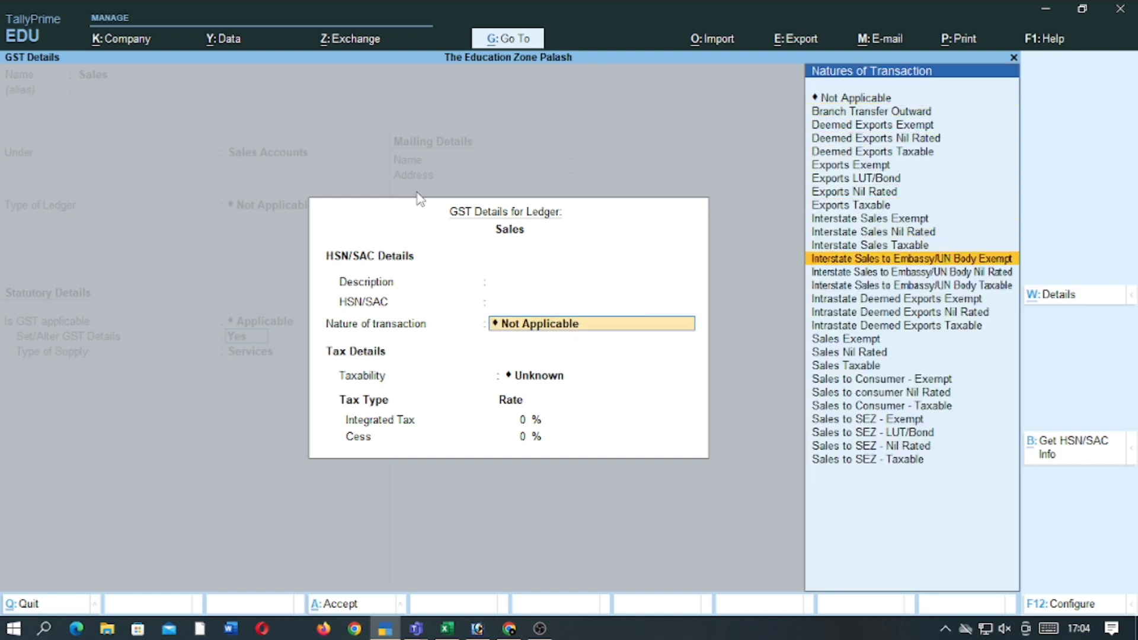
pyautogui.press('Return')
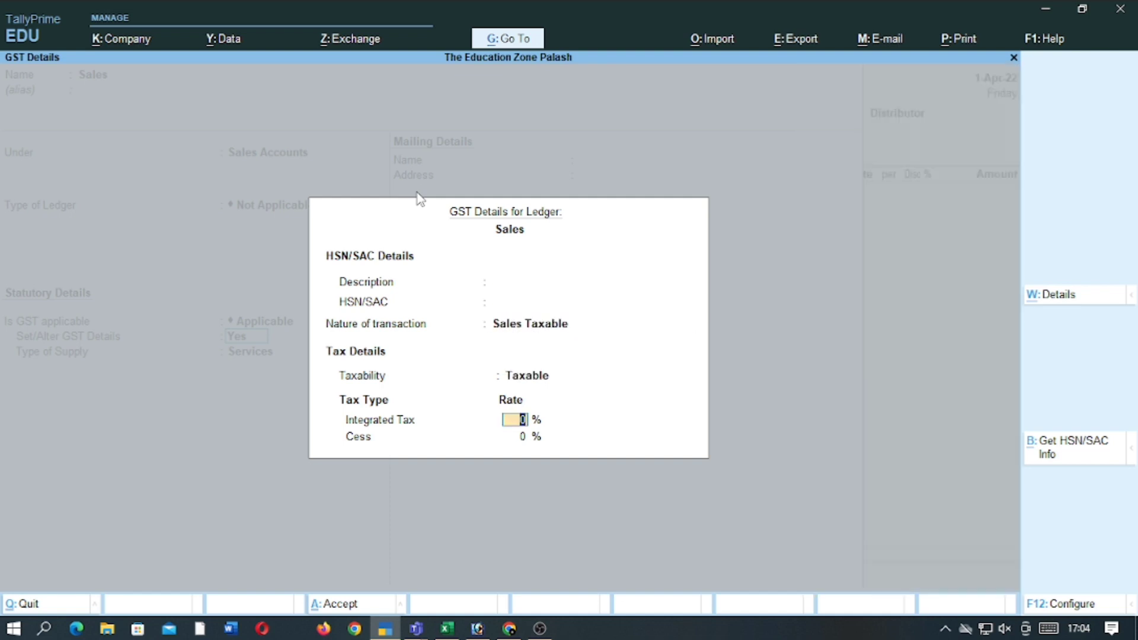
pyautogui.write('18')
pyautogui.press('Return')
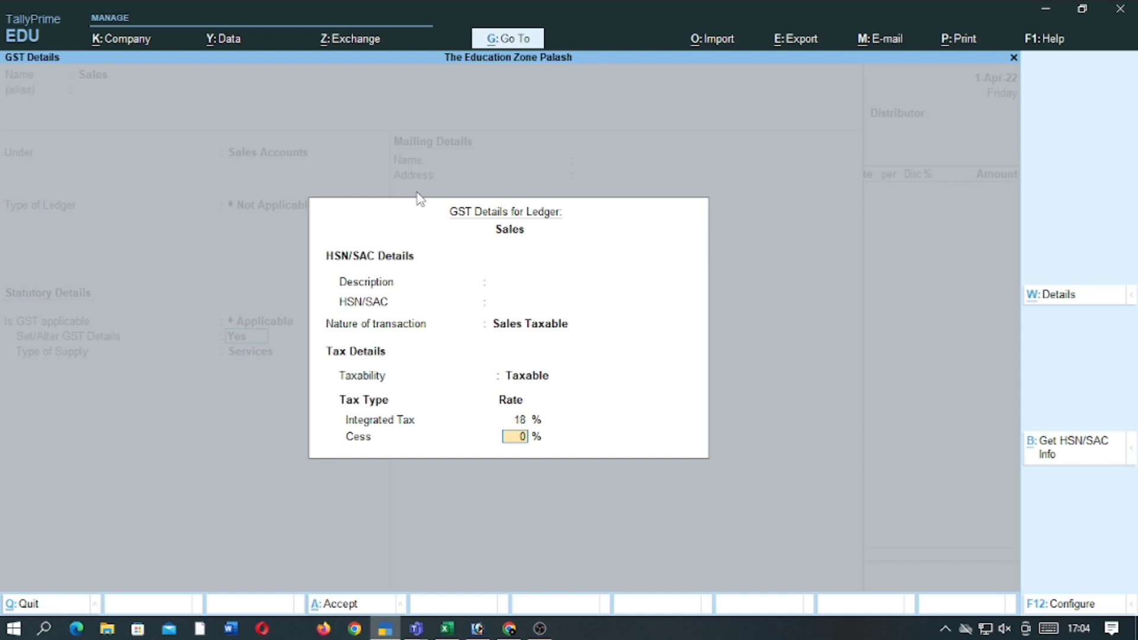
pyautogui.press('Return')
# Set the Sales ledger's type of supply to Goods and save the ledger
pyautogui.press('Up')
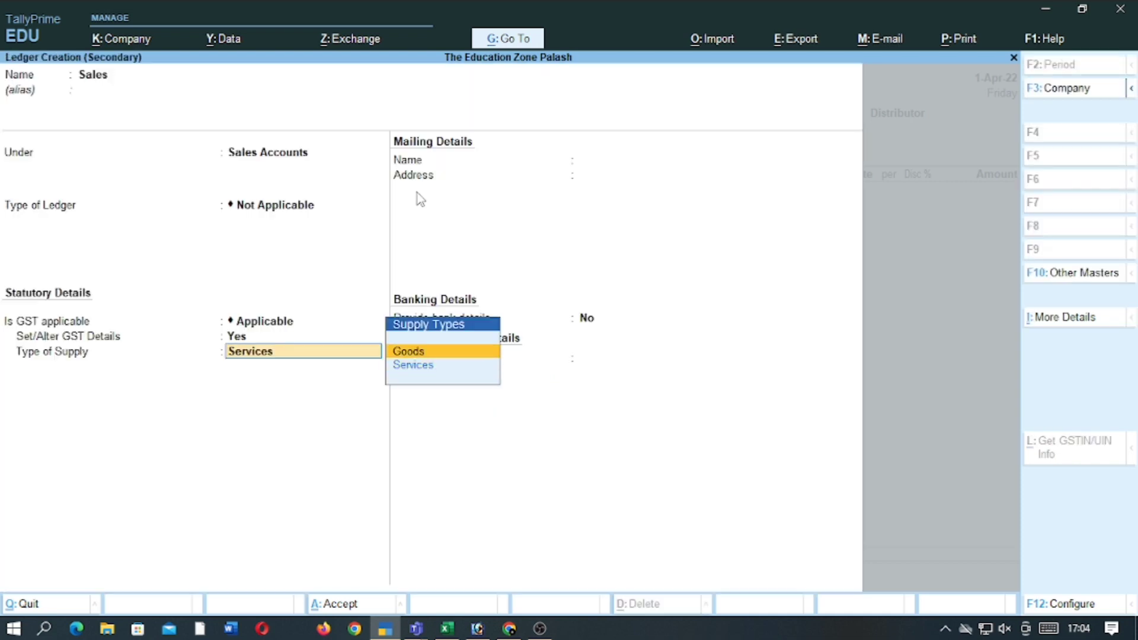
pyautogui.press('Return')
pyautogui.press('Return')
pyautogui.press('Return')
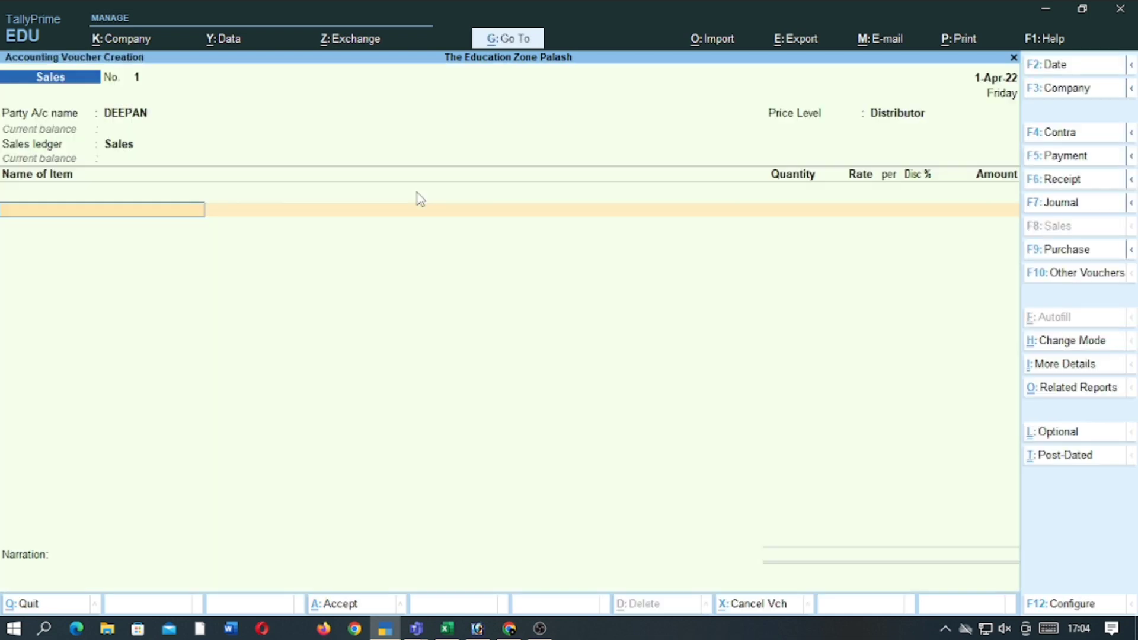
# Add Laptop as the voucher's stock item and consult its quantity-based discounts in the Excel price list, returning to TallyPrime
pyautogui.write('l')
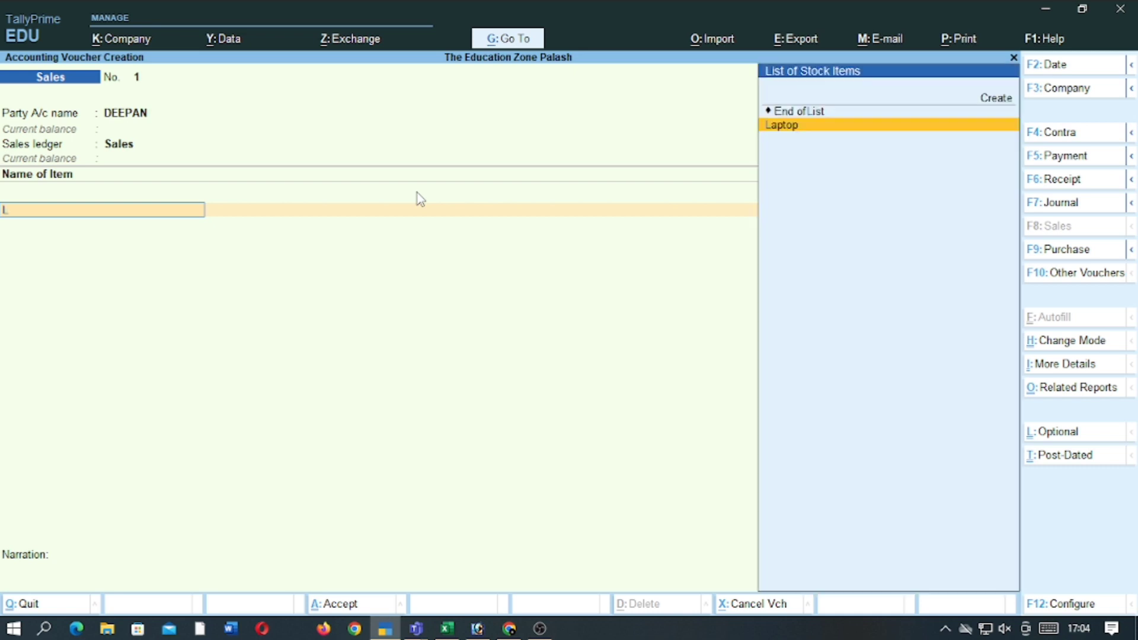
pyautogui.press('Return')
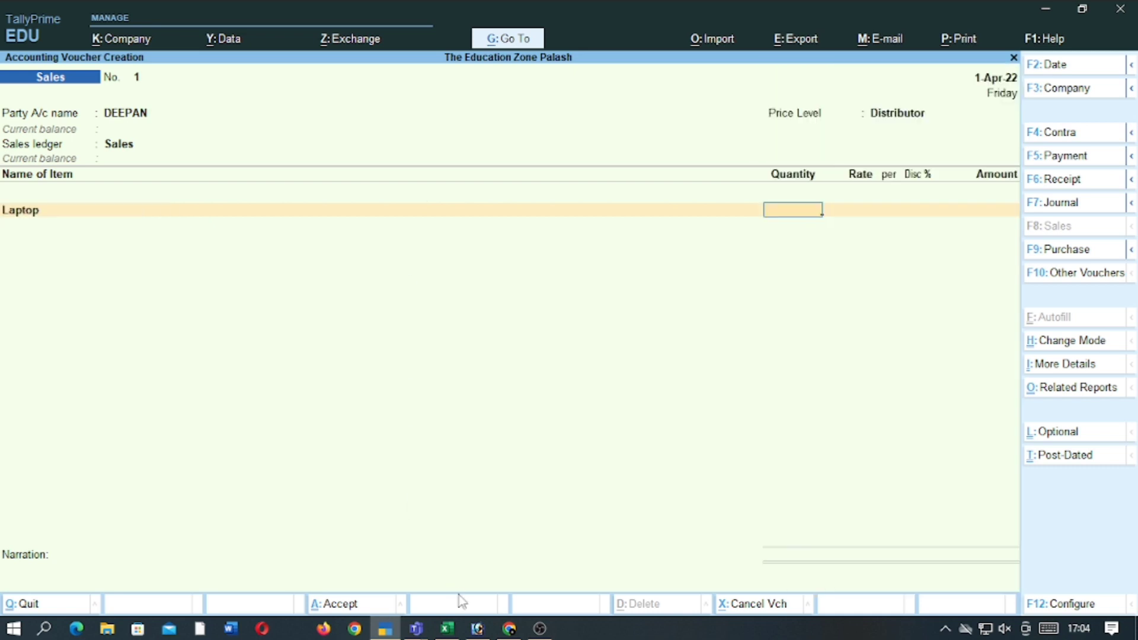
pyautogui.click(447, 628)
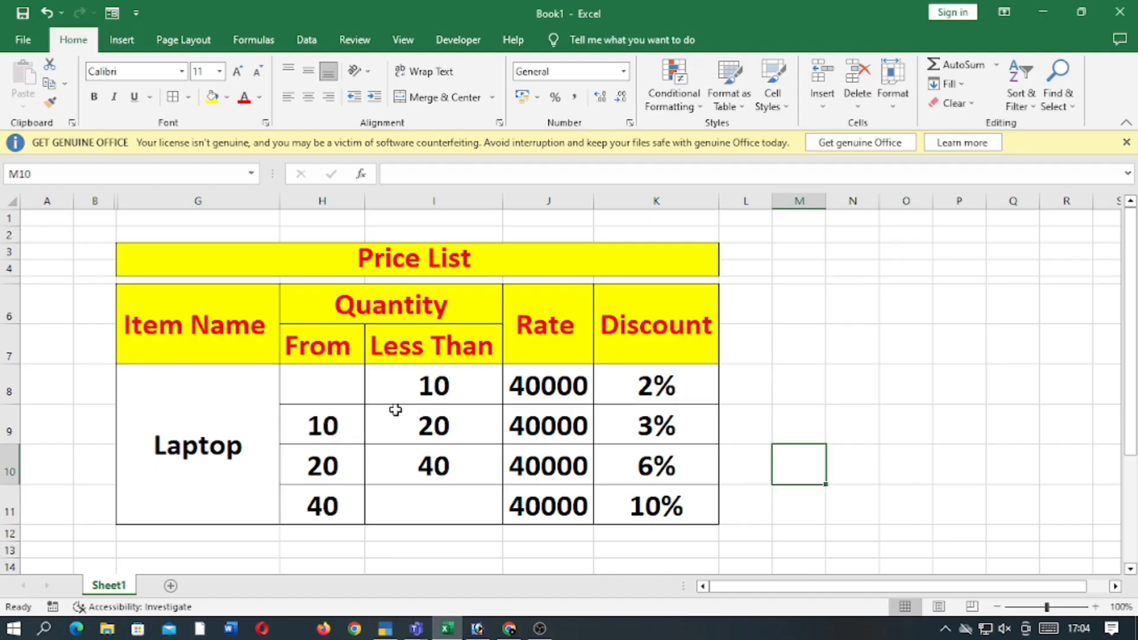
pyautogui.click(393, 628)
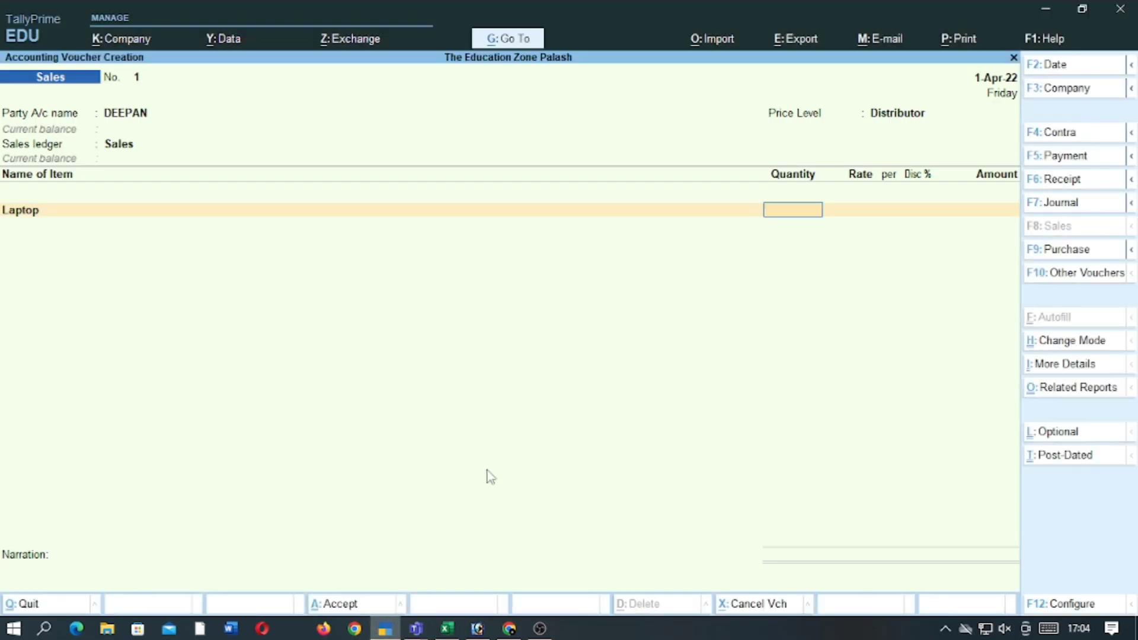
# Try quantities of 25 PCS and 5 PCS on the Laptop line to test the price list discounts
pyautogui.write('25')
pyautogui.press('Return')
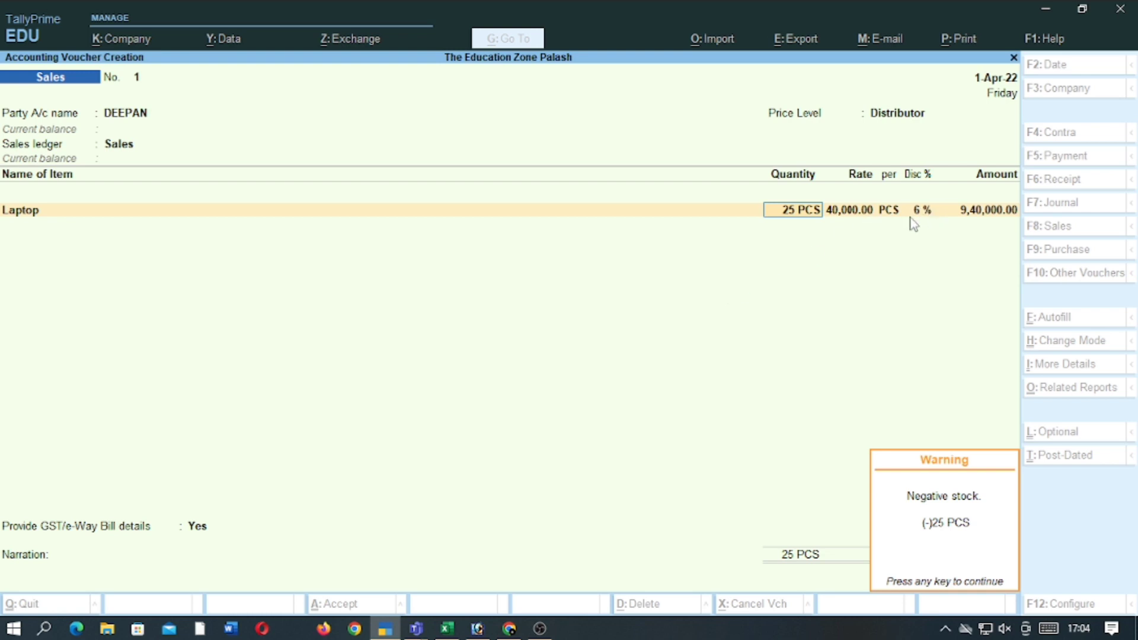
pyautogui.press('Return')
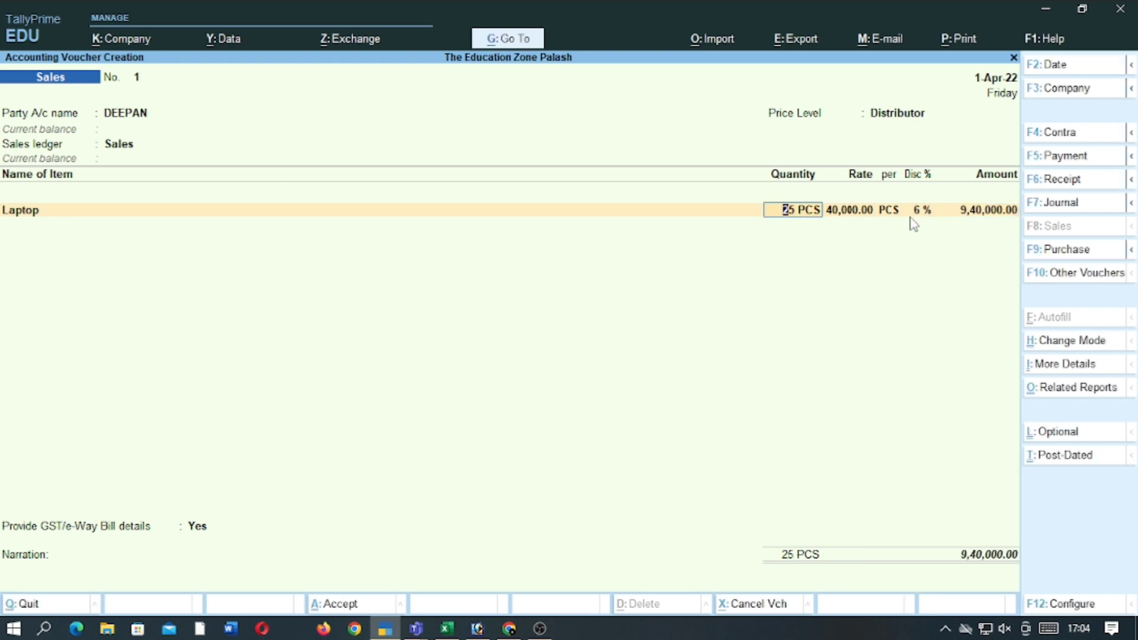
pyautogui.write('5')
pyautogui.press('Return')
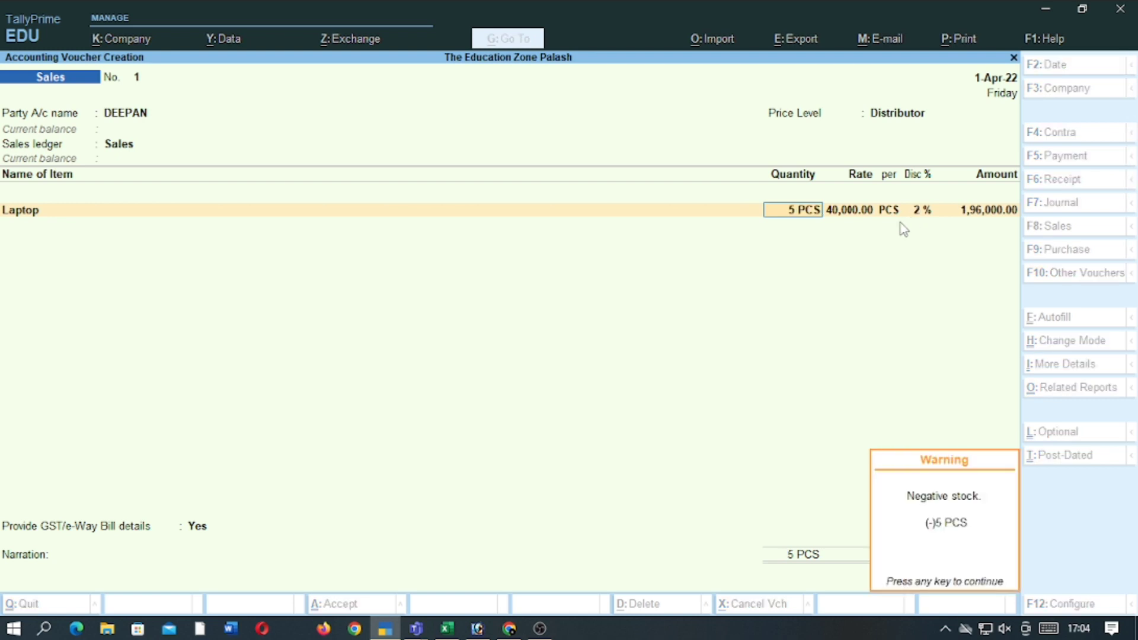
pyautogui.press('Return')
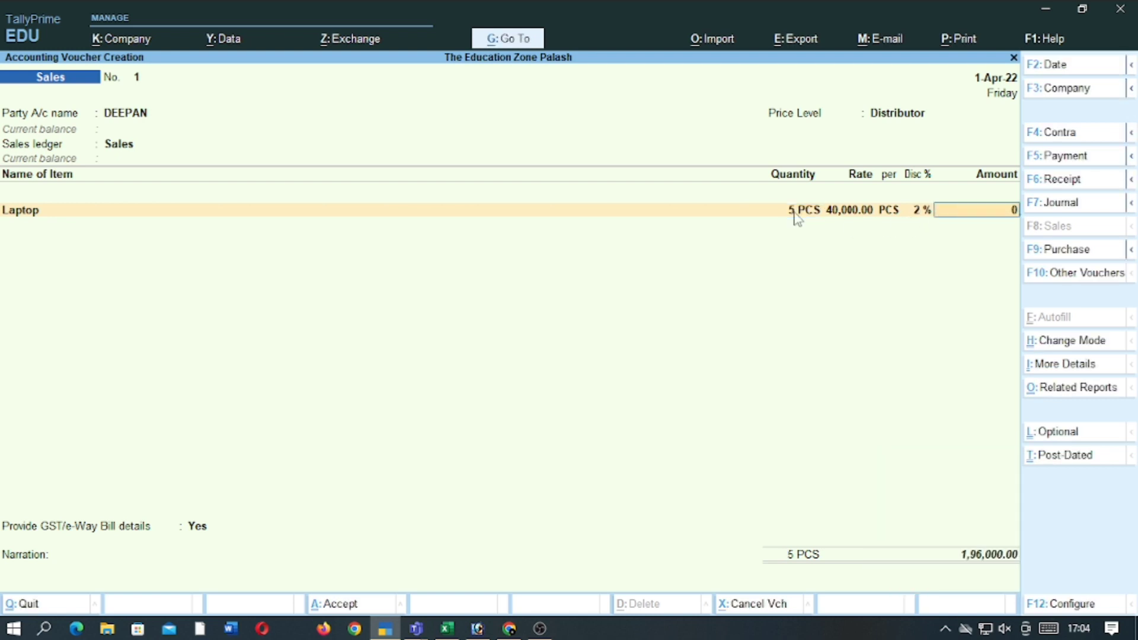
# Set the Laptop quantity to 60 PCS and accept the line with the price list's rate and discount
pyautogui.press('BackSpace')
pyautogui.press('BackSpace')
pyautogui.press('Return')
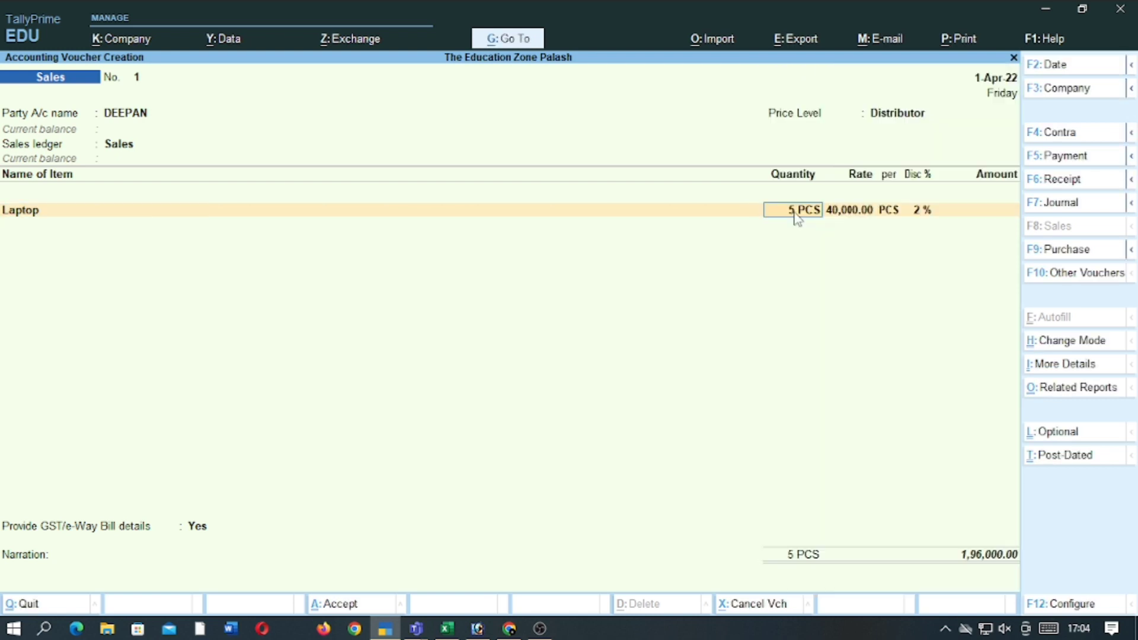
pyautogui.write('60')
pyautogui.press('Return')
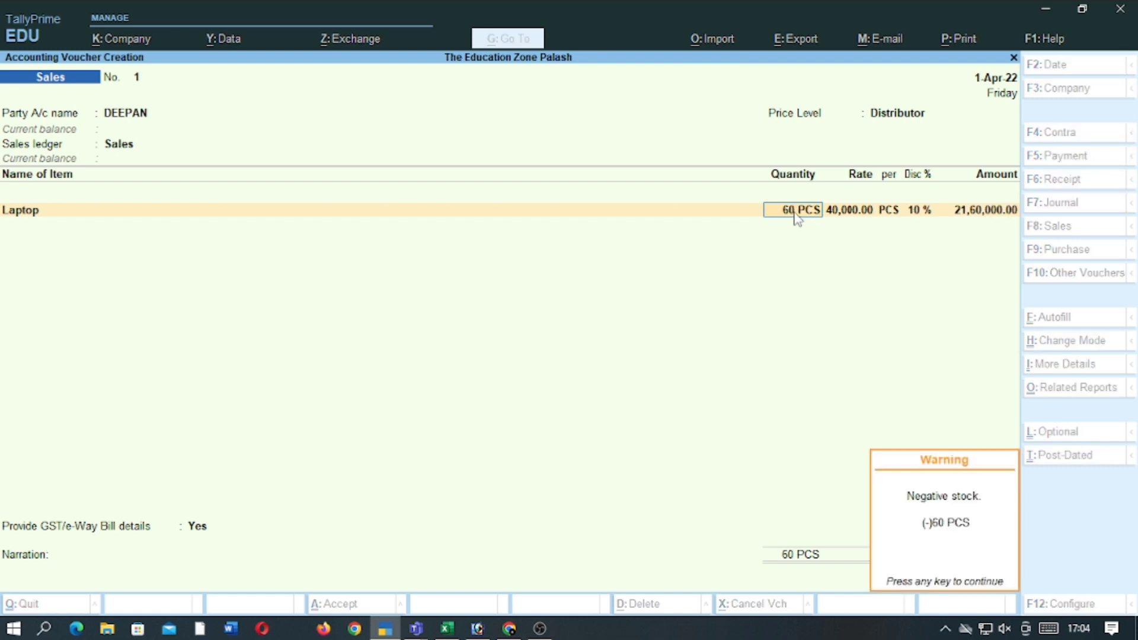
pyautogui.press('Return')
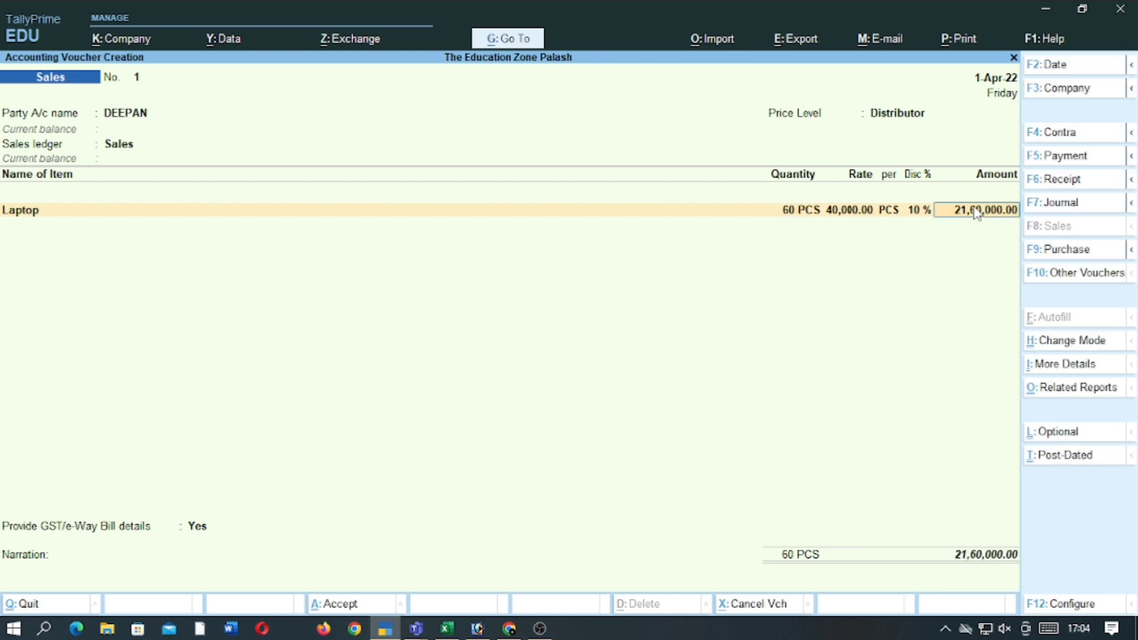
pyautogui.press('Return')
pyautogui.press('Return')
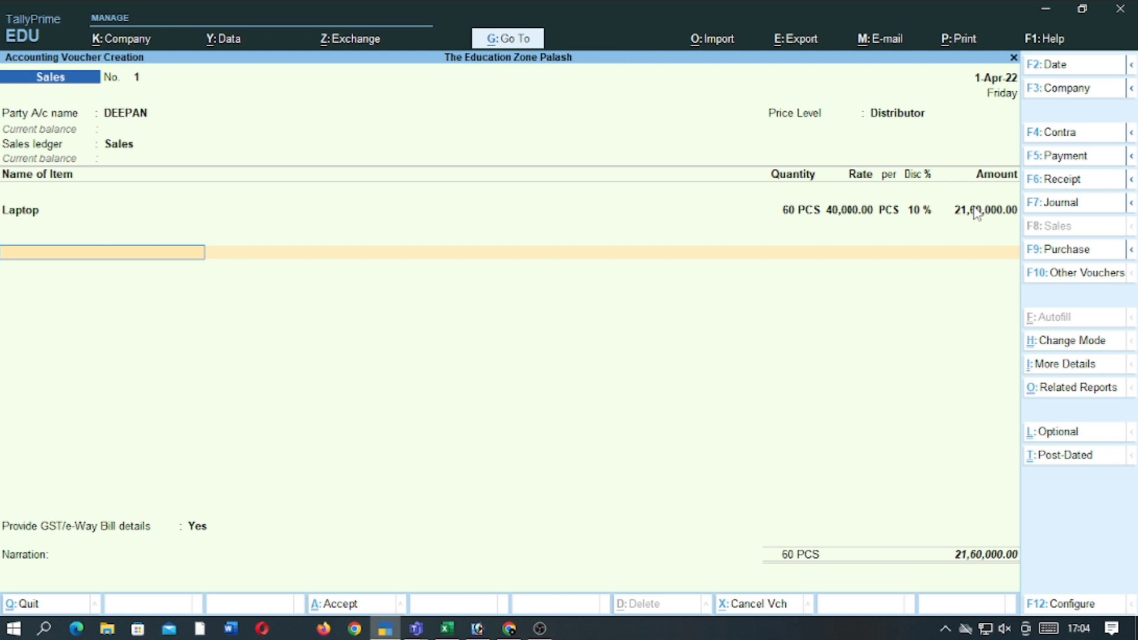
# Start a new ledger named Cgst under Duties & Taxes from the sales voucher
pyautogui.press('Return')
pyautogui.hotkey('alt', 'c')
pyautogui.write('Cgst')
pyautogui.press('Return')
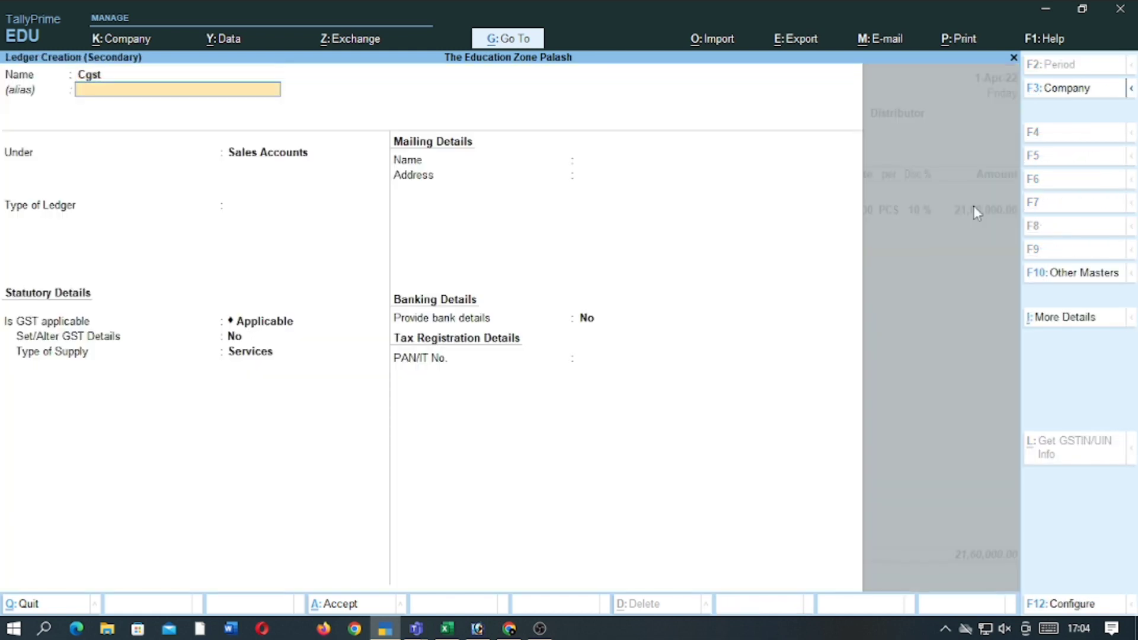
pyautogui.press('Return')
pyautogui.write('Du')
pyautogui.press('Return')
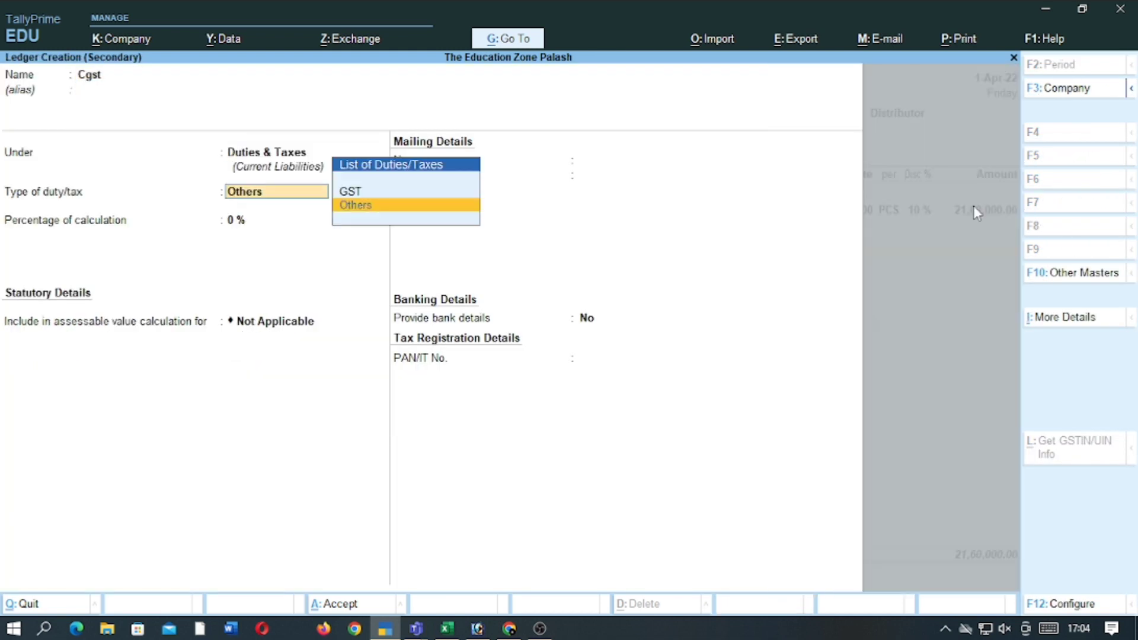
# Set the Cgst ledger to GST, Central Tax at 9%, save it and accept its line in the voucher
pyautogui.press('Up')
pyautogui.press('Return')
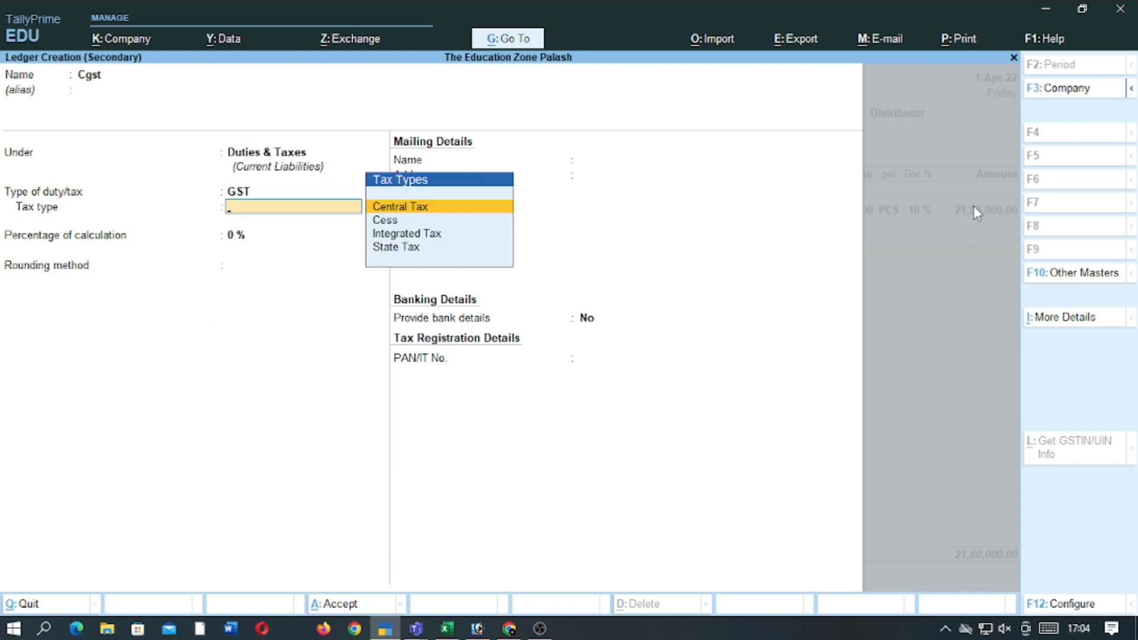
pyautogui.press('Return')
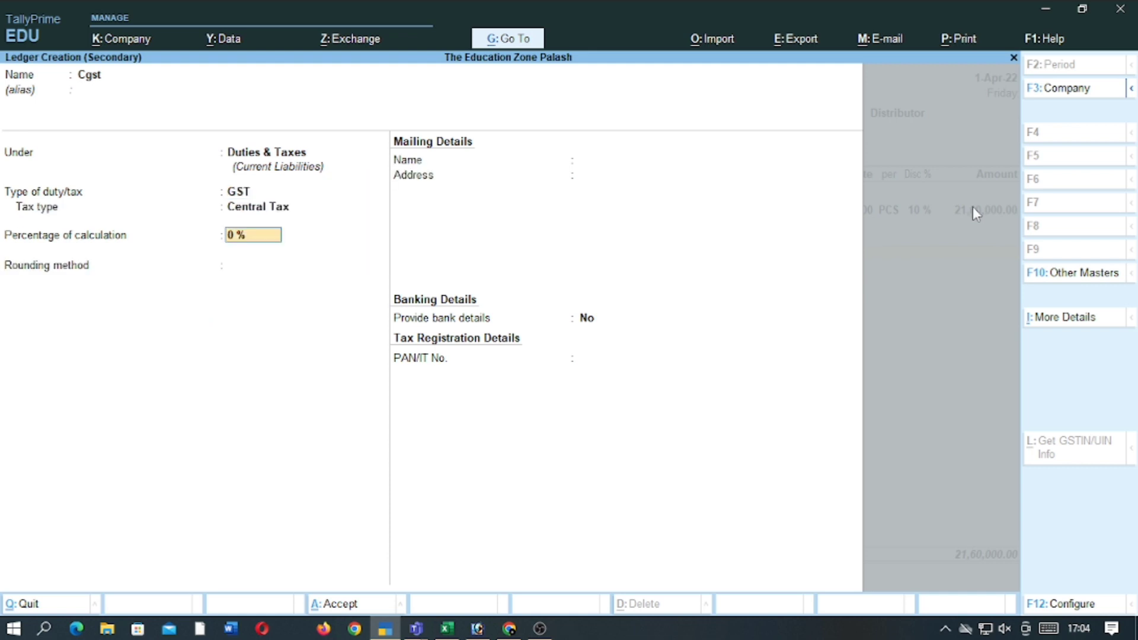
pyautogui.write('9')
pyautogui.press('Return')
pyautogui.press('Return')
pyautogui.press('Return')
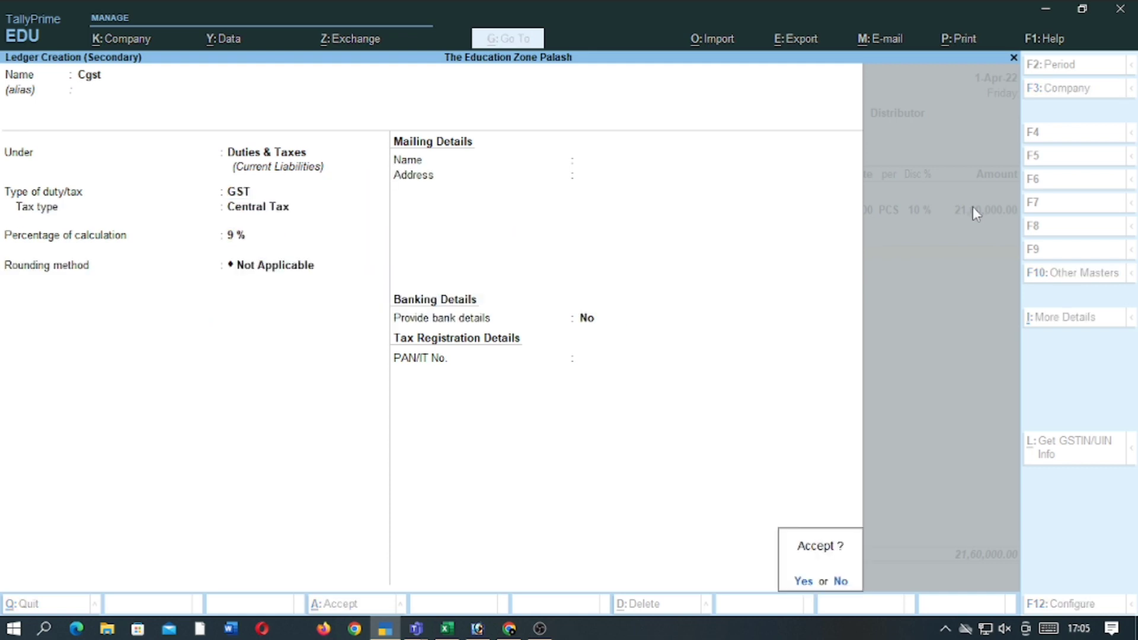
pyautogui.press('Return')
pyautogui.press('Return')
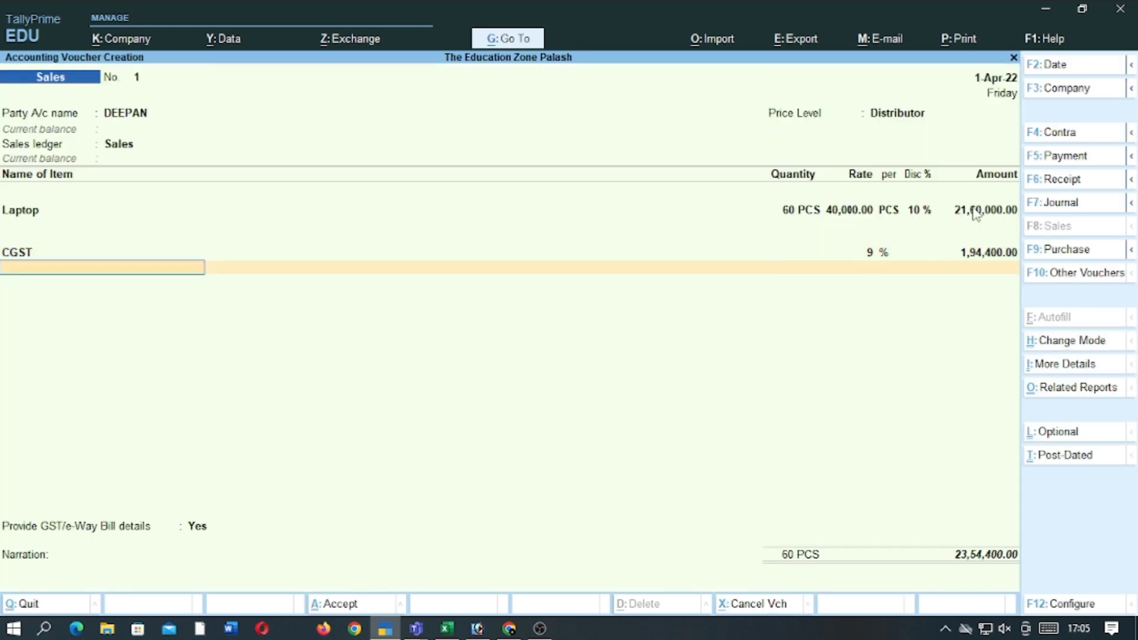
# Start a new ledger named Sgst, keeping it under Duties & Taxes
pyautogui.hotkey('alt', 'c')
pyautogui.write('Sgst')
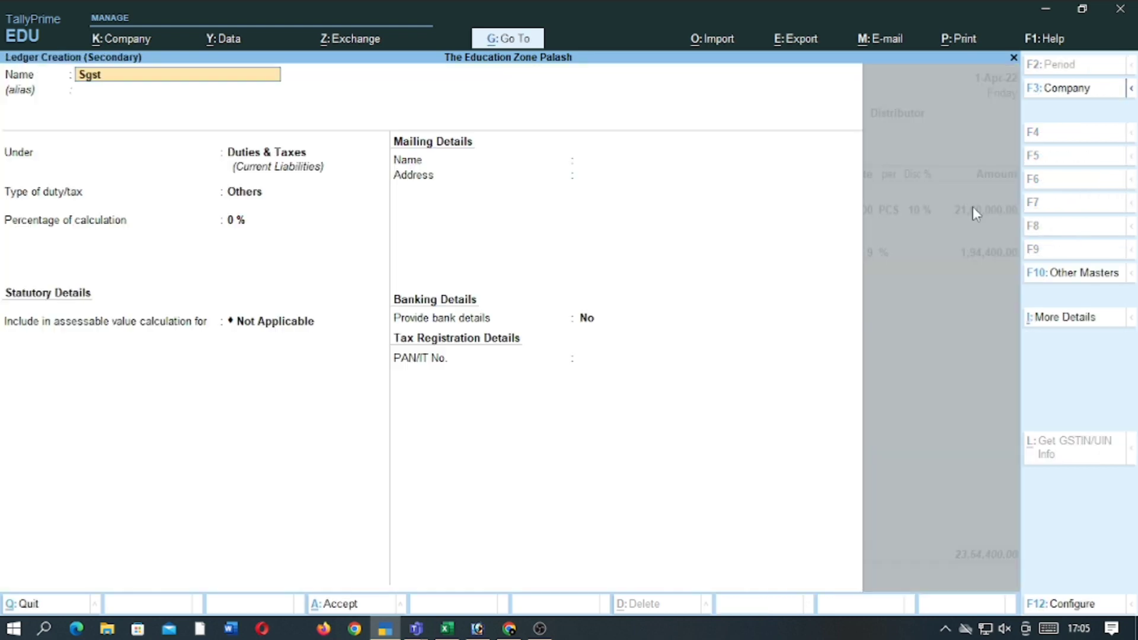
pyautogui.press('Return')
pyautogui.press('Return')
pyautogui.press('Return')
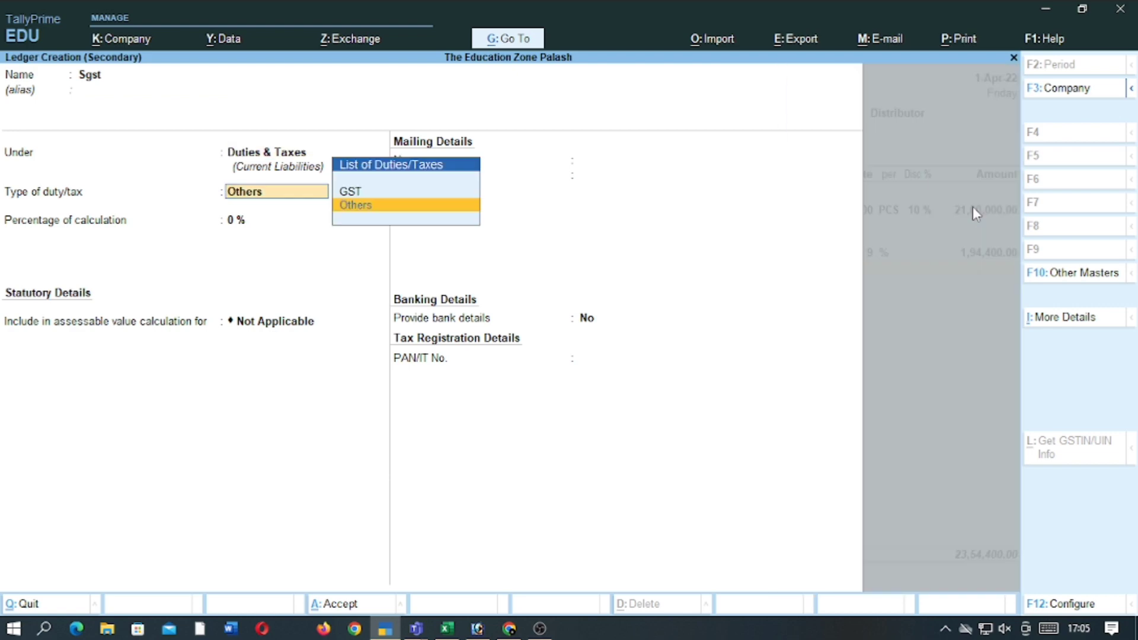
# Set the Sgst ledger to GST, State Tax at 9%, save it and accept its line in the voucher
pyautogui.press('Up')
pyautogui.press('Return')
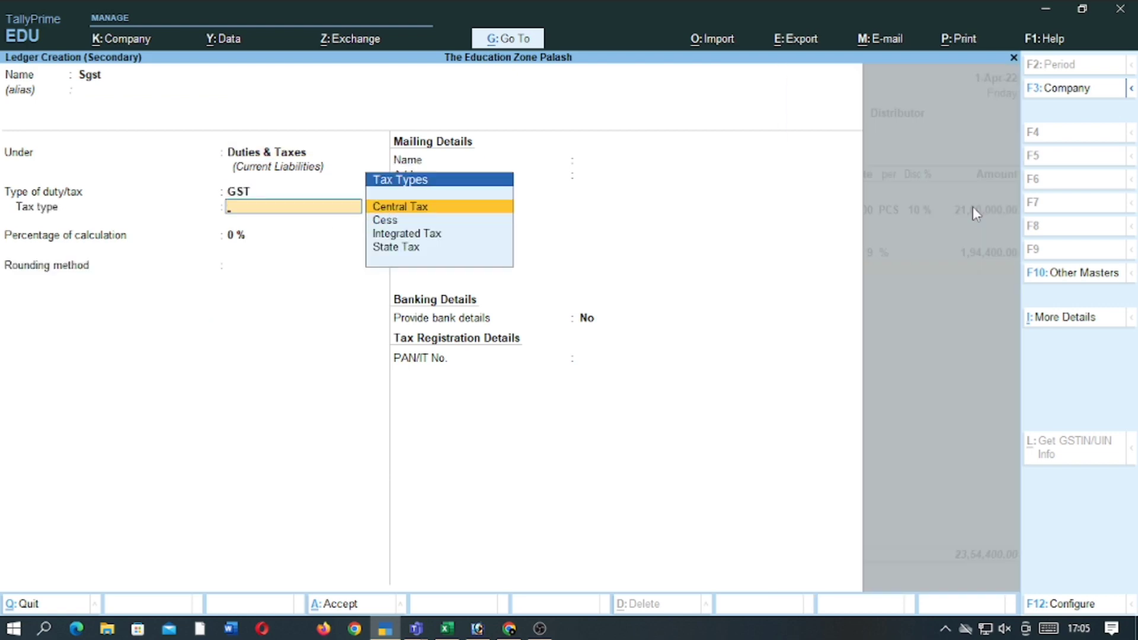
pyautogui.press('Down')
pyautogui.press('Down')
pyautogui.press('Down')
pyautogui.press('Return')
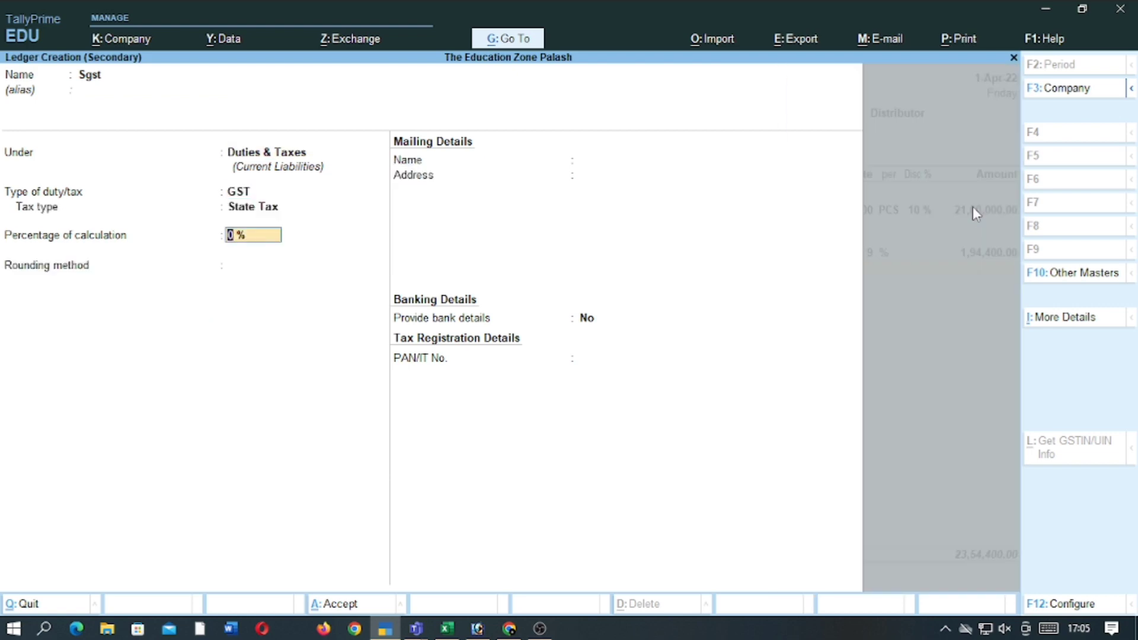
pyautogui.write('9')
pyautogui.press('Return')
pyautogui.press('Return')
pyautogui.press('Return')
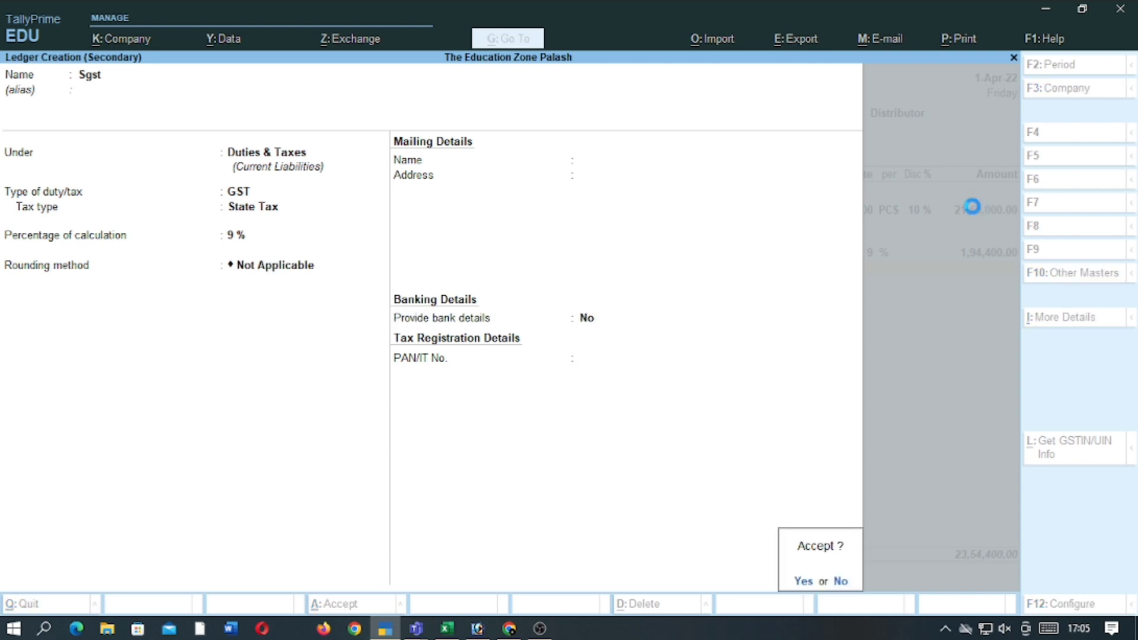
pyautogui.press('Return')
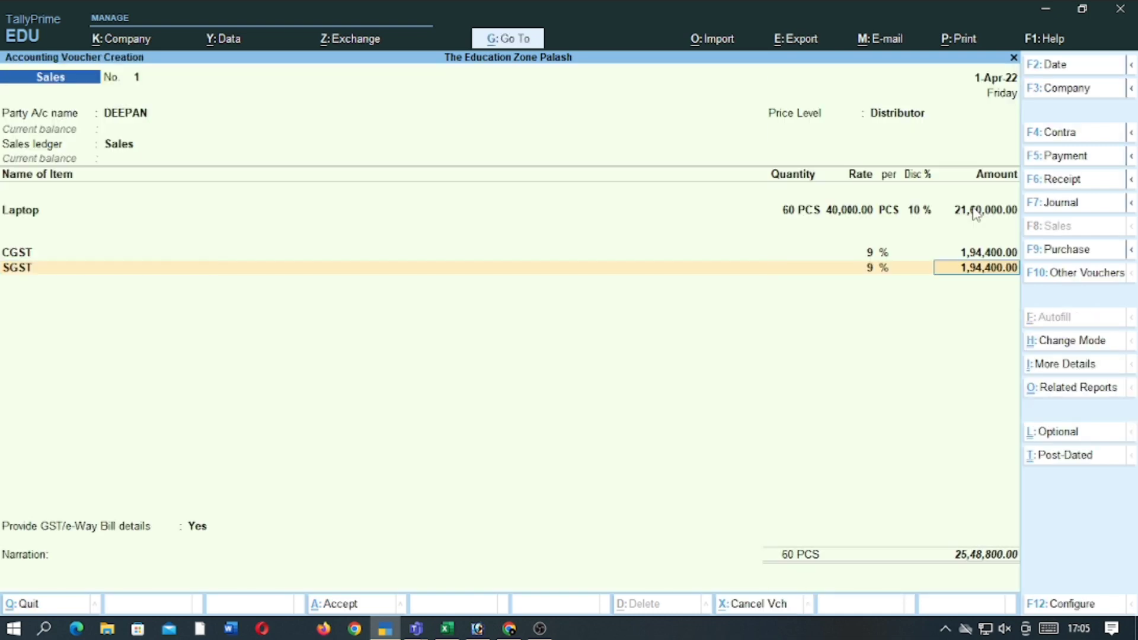
pyautogui.press('Return')
# Set Provide GST/e-Way Bill details to No and choose New Ref as the party's bill-wise reference type
pyautogui.press('Return')
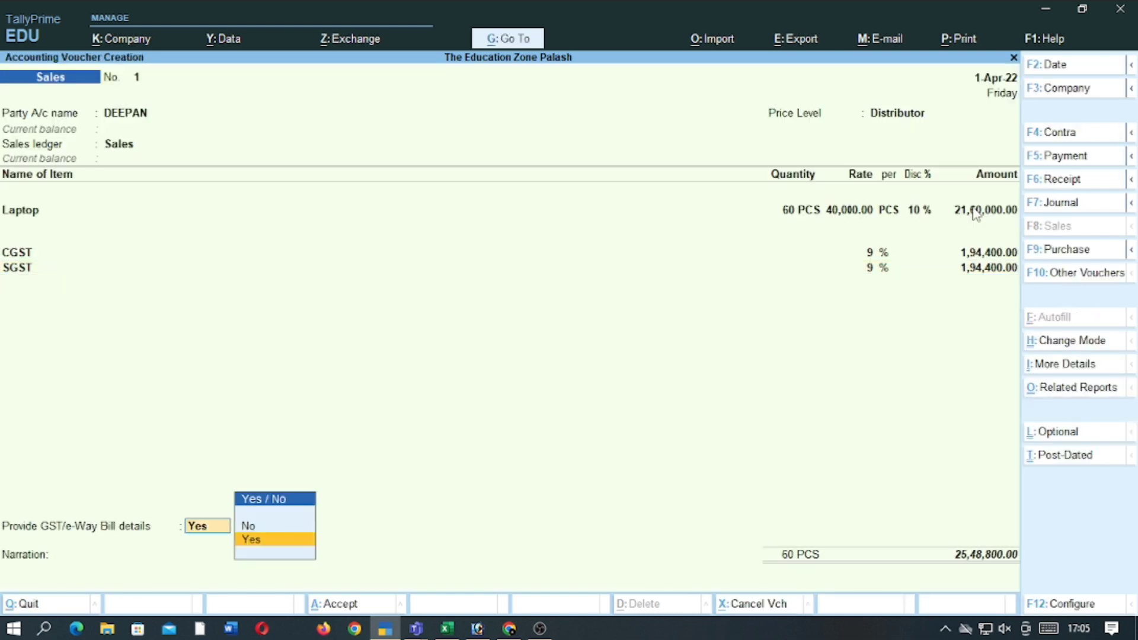
pyautogui.press('Up')
pyautogui.press('Return')
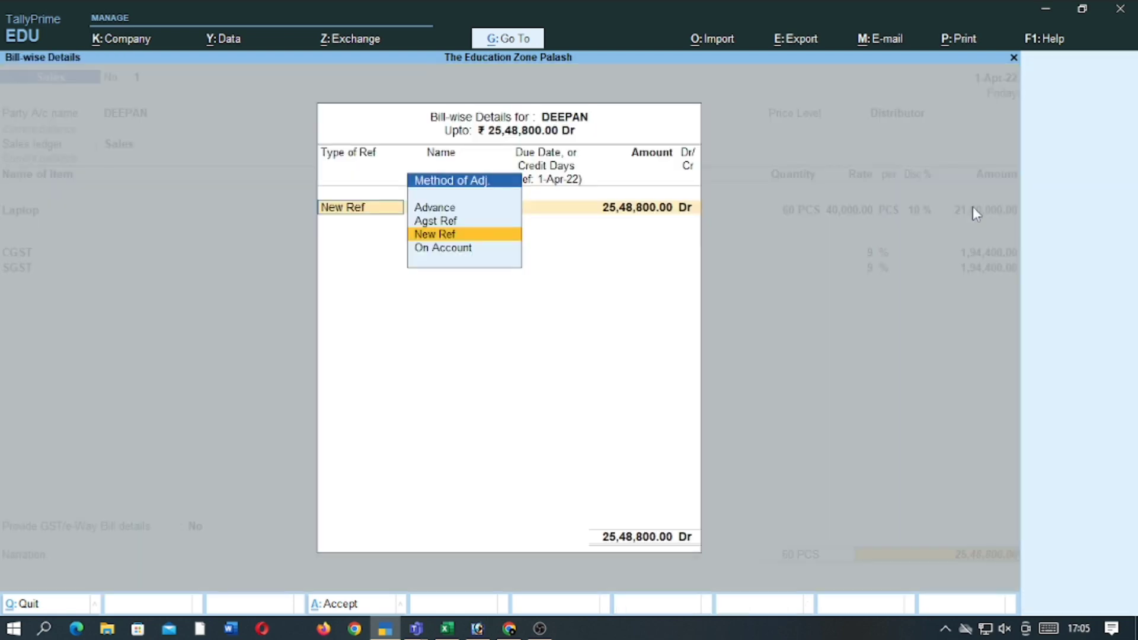
pyautogui.press('Return')
pyautogui.press('Return')
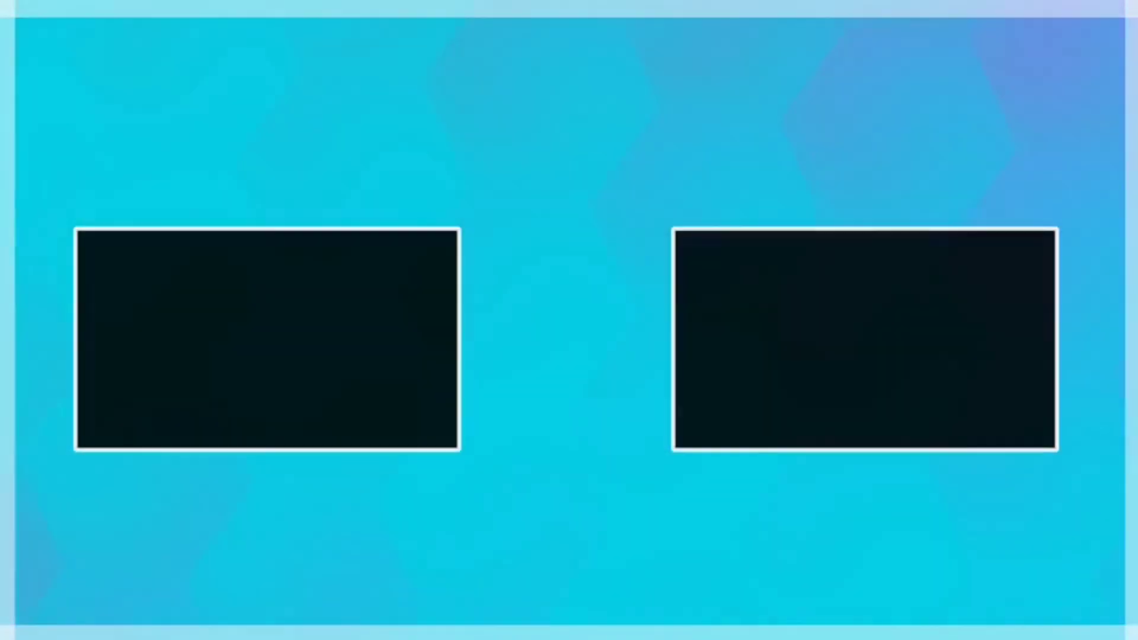